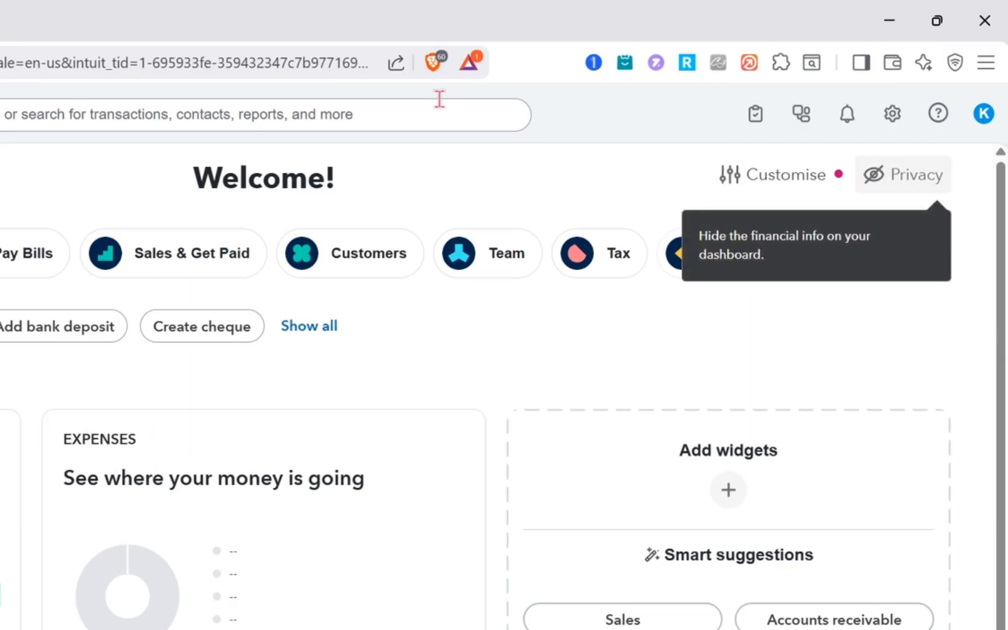
# Step: Open the chart of accounts and start a new account named Loan Receivable
pyautogui.click(886, 123)
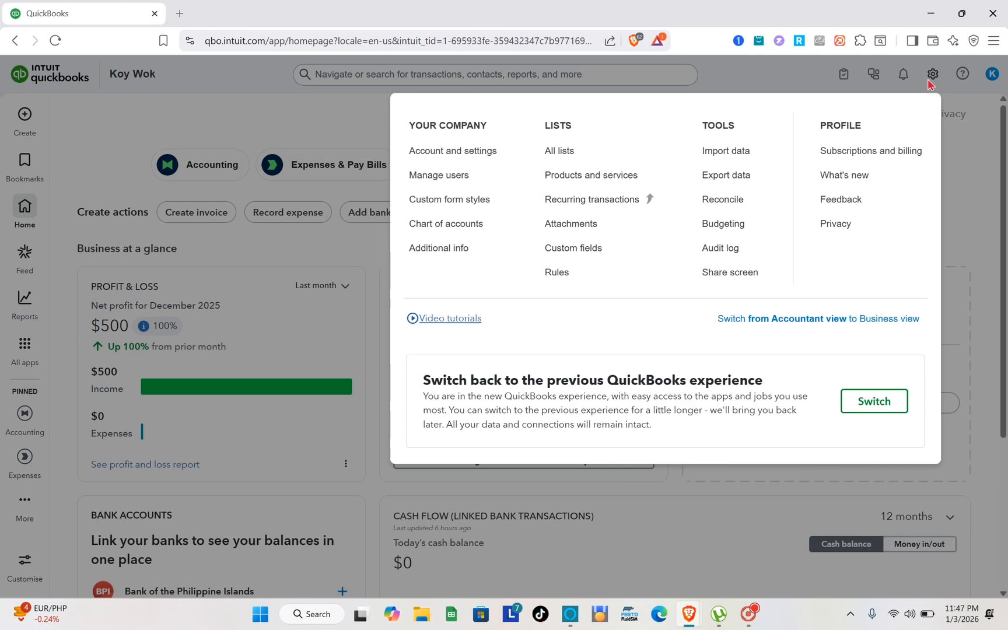
pyautogui.click(447, 233)
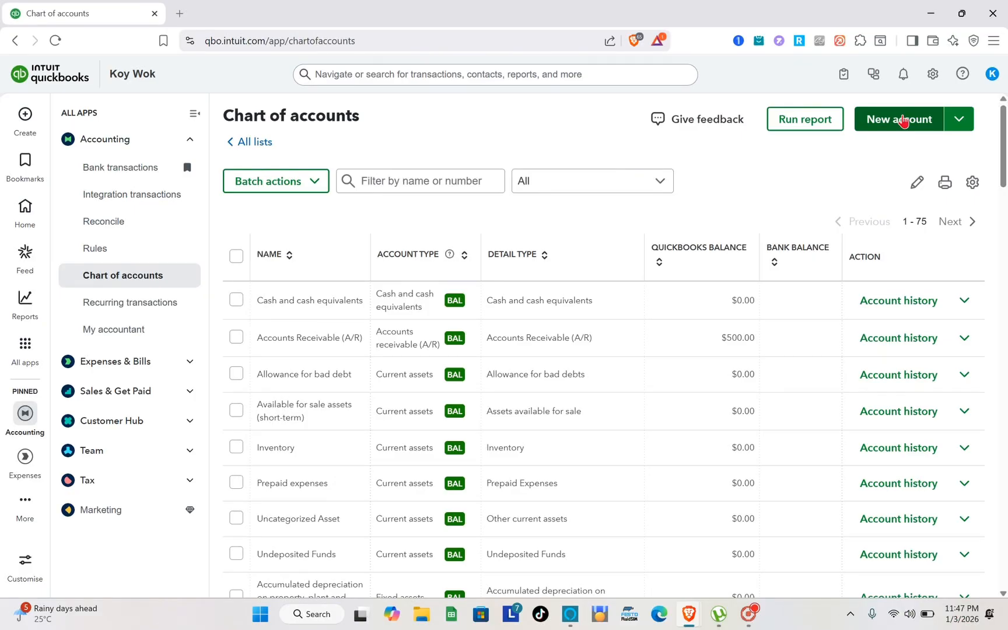
pyautogui.click(903, 120)
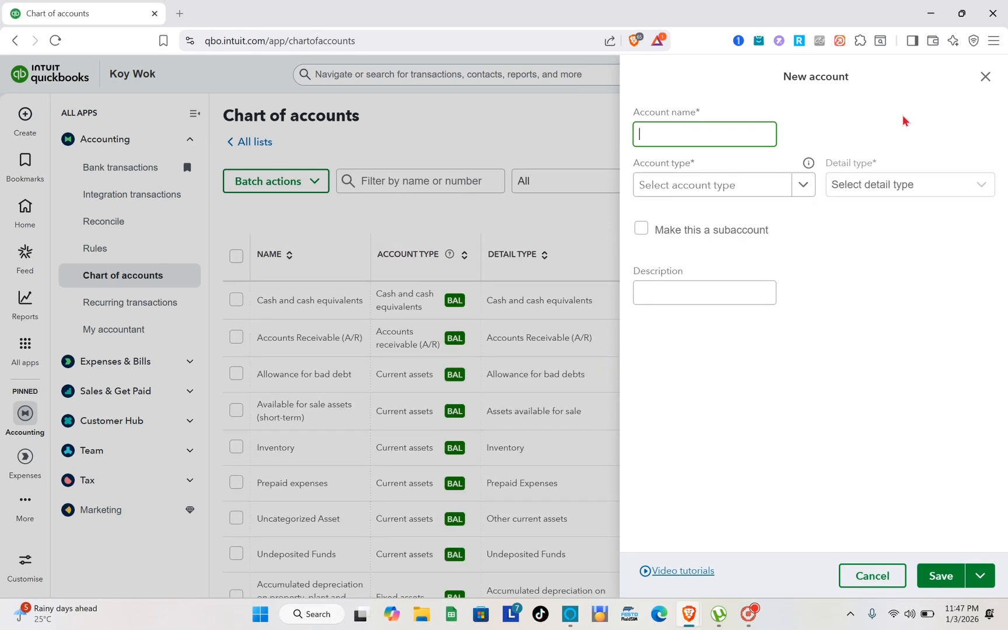
pyautogui.write('Loan')
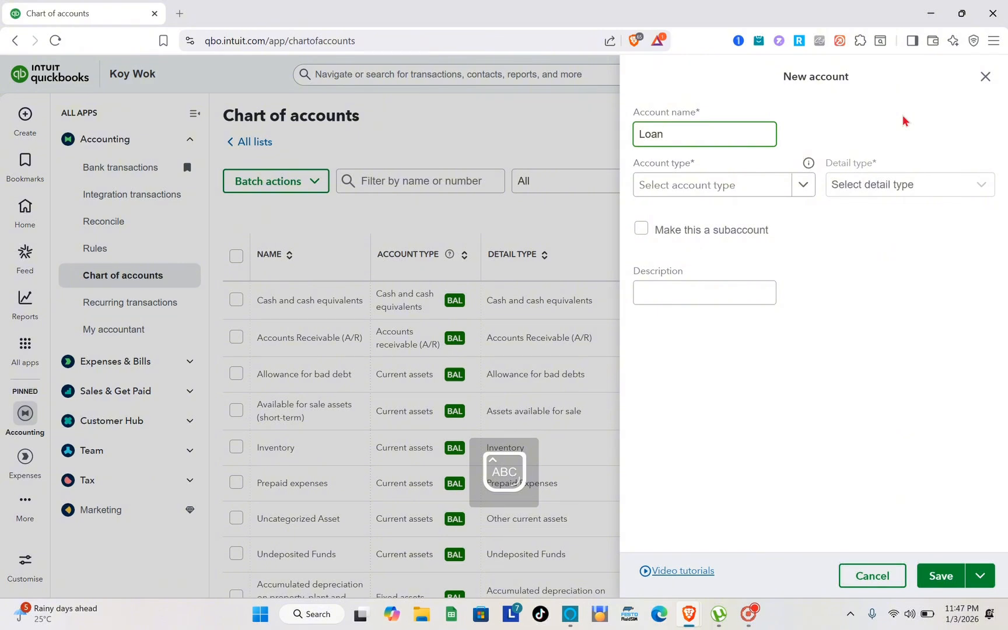
pyautogui.write(' Recei')
pyautogui.write('b')
pyautogui.press('BackSpace')
pyautogui.write('vable')
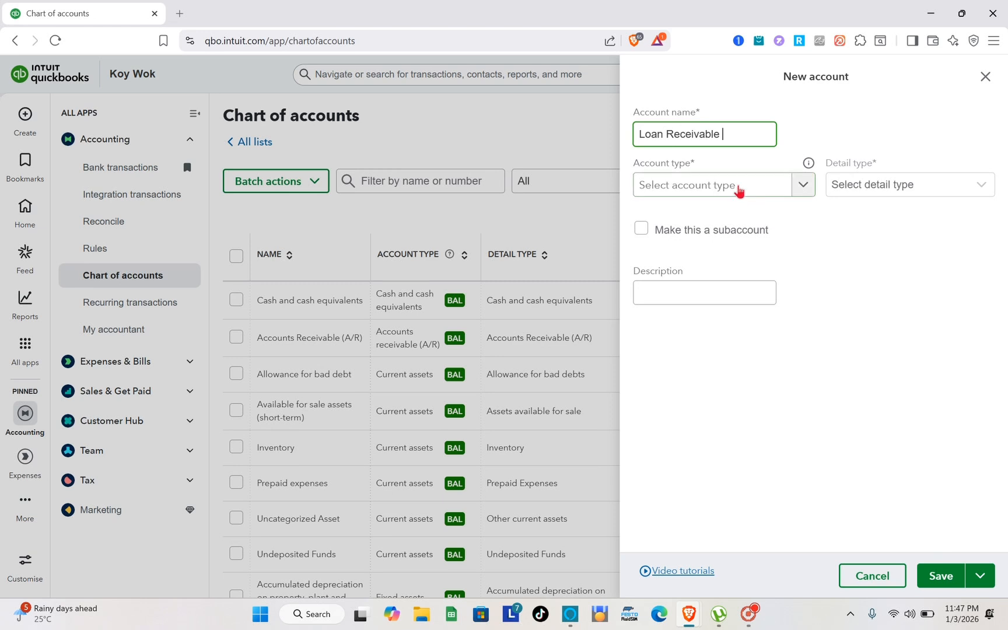
# Step: Set the new account's type to Accounts receivable (A/R), with Accounts Receivable (A/R) as the detail type
pyautogui.click(739, 192)
pyautogui.scroll(-4, 722, 379)
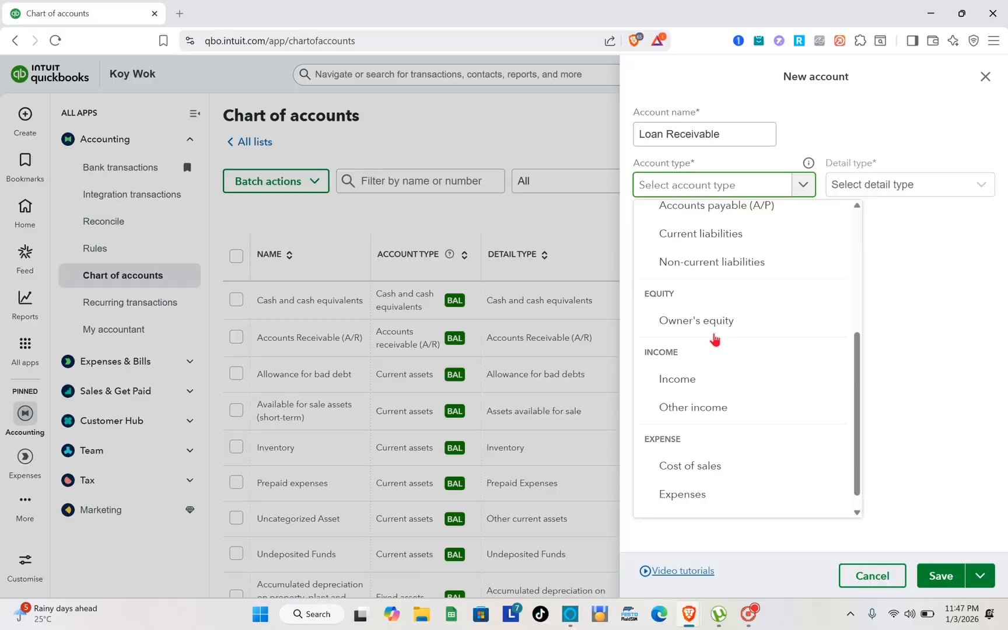
pyautogui.scroll(2, 685, 348)
pyautogui.scroll(2, 715, 338)
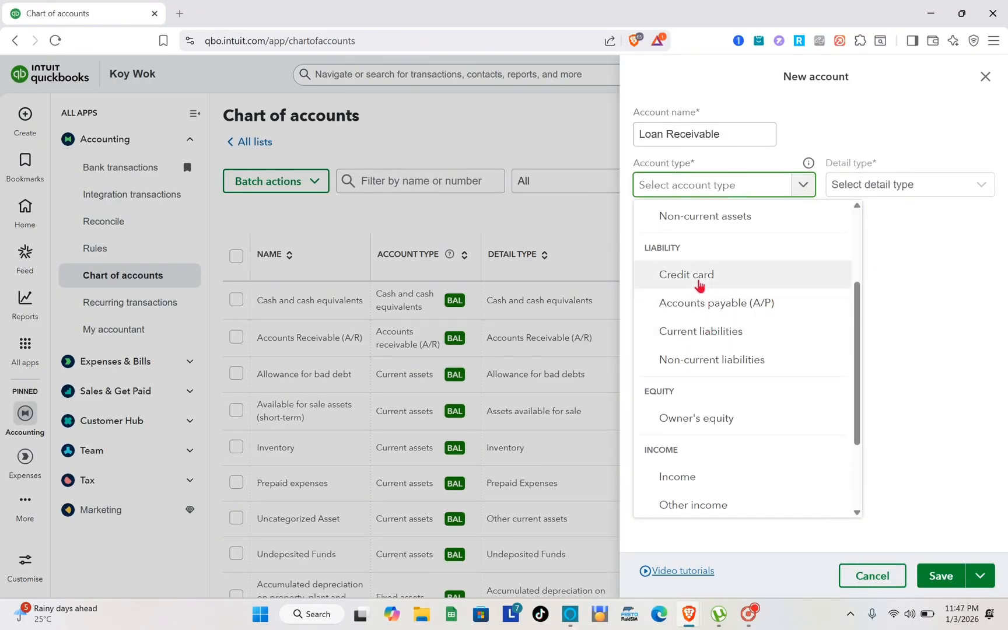
pyautogui.scroll(3, 706, 313)
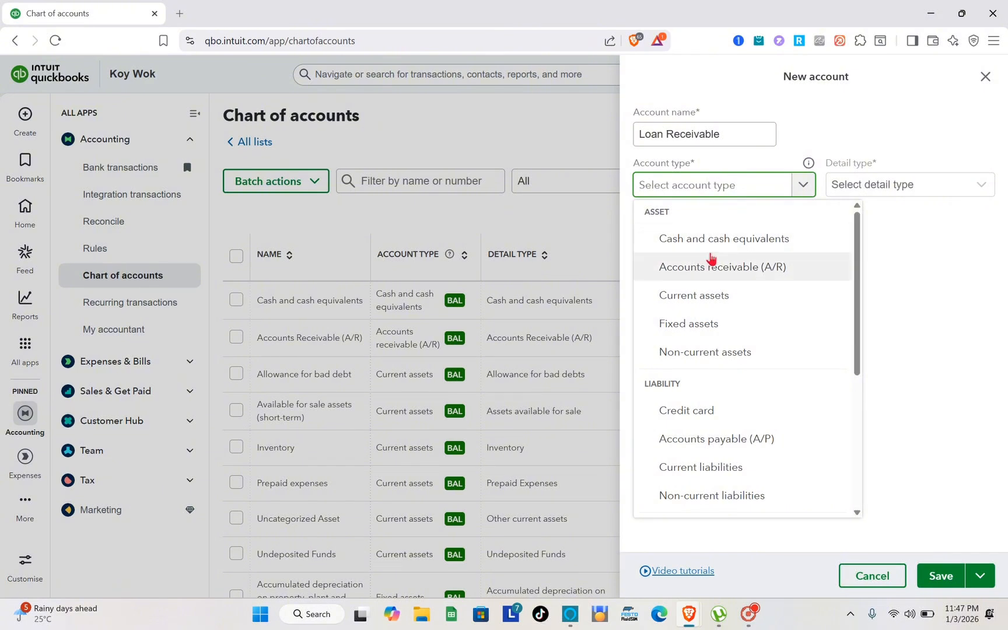
pyautogui.click(727, 266)
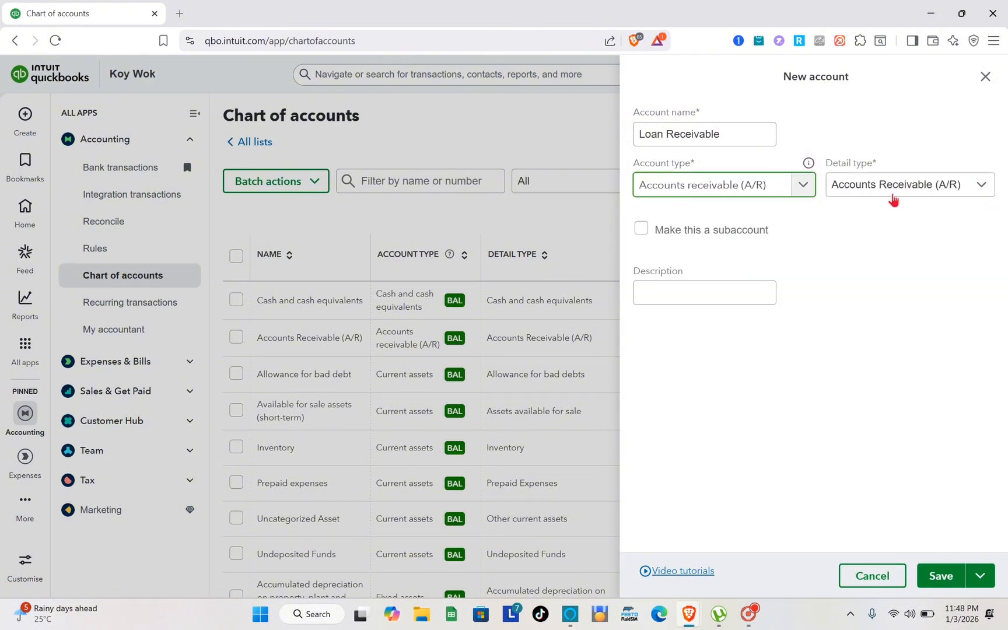
pyautogui.click(926, 186)
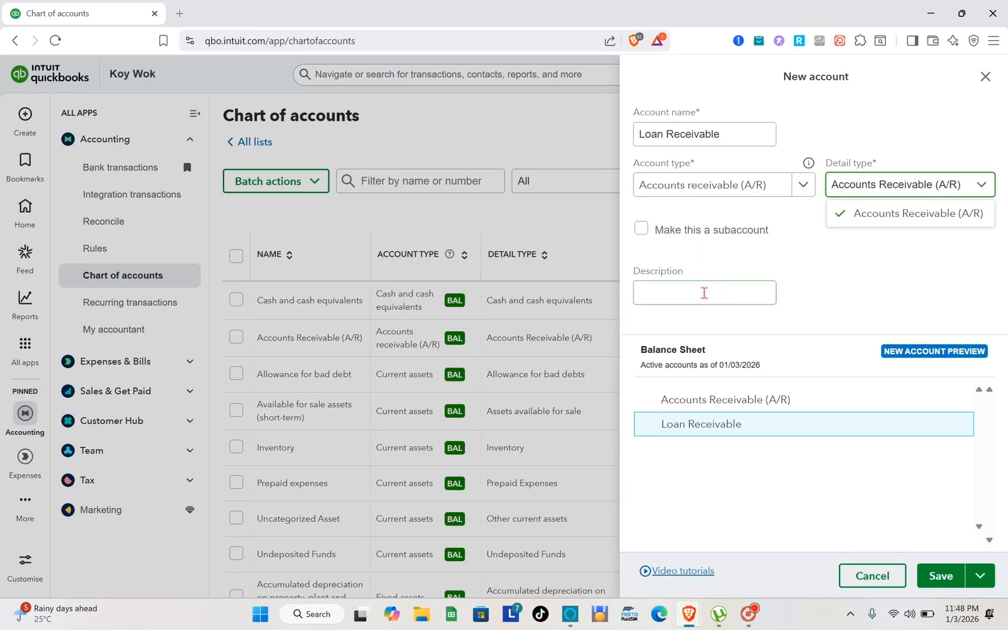
# Step: Enter CLENT as the Loan Receivable account's description and save the account
pyautogui.click(704, 293)
pyautogui.press('capslock')
pyautogui.write('CLINT')
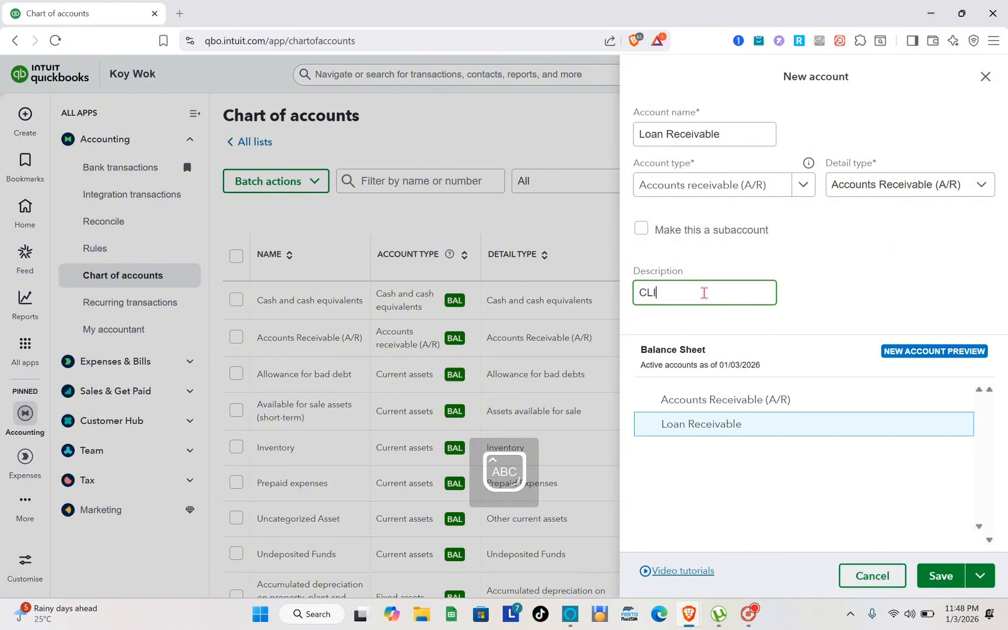
pyautogui.press('BackSpace')
pyautogui.press('BackSpace')
pyautogui.press('BackSpace')
pyautogui.write('ENT')
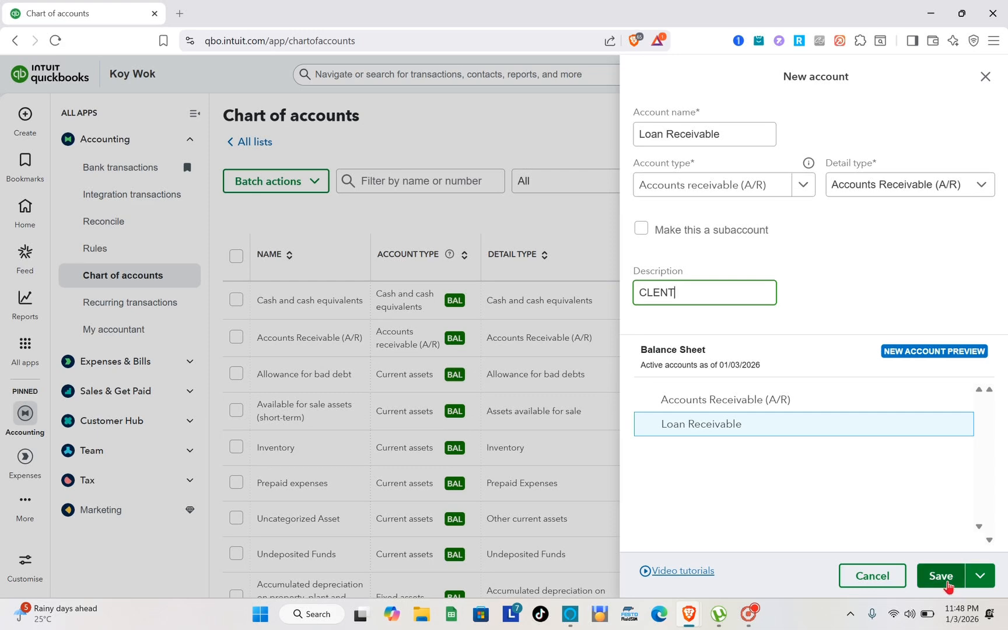
pyautogui.click(941, 577)
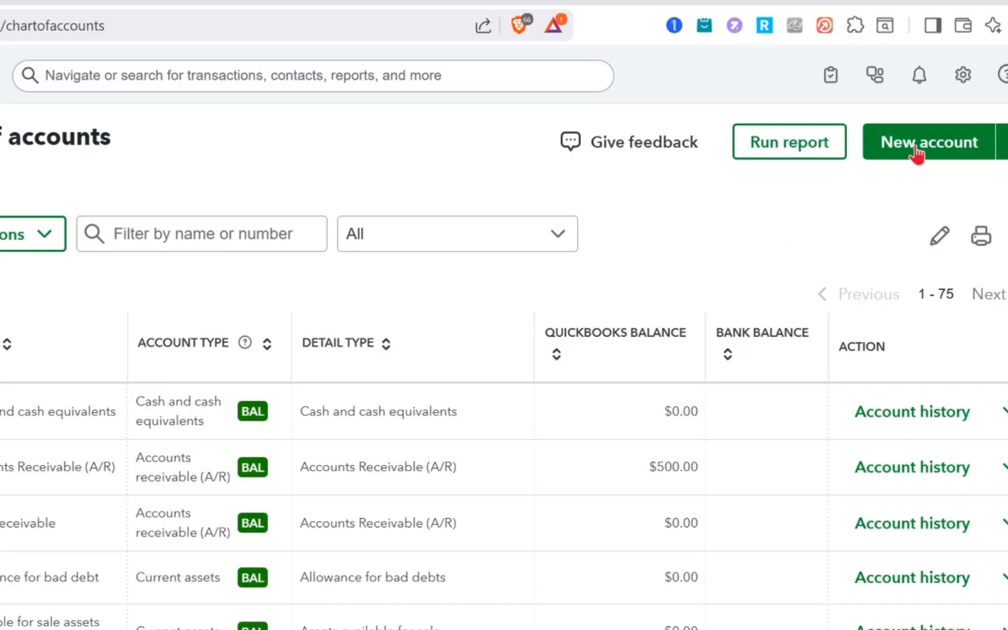
# Step: Start another new account in the chart of accounts and name it Interest Income
pyautogui.click(886, 153)
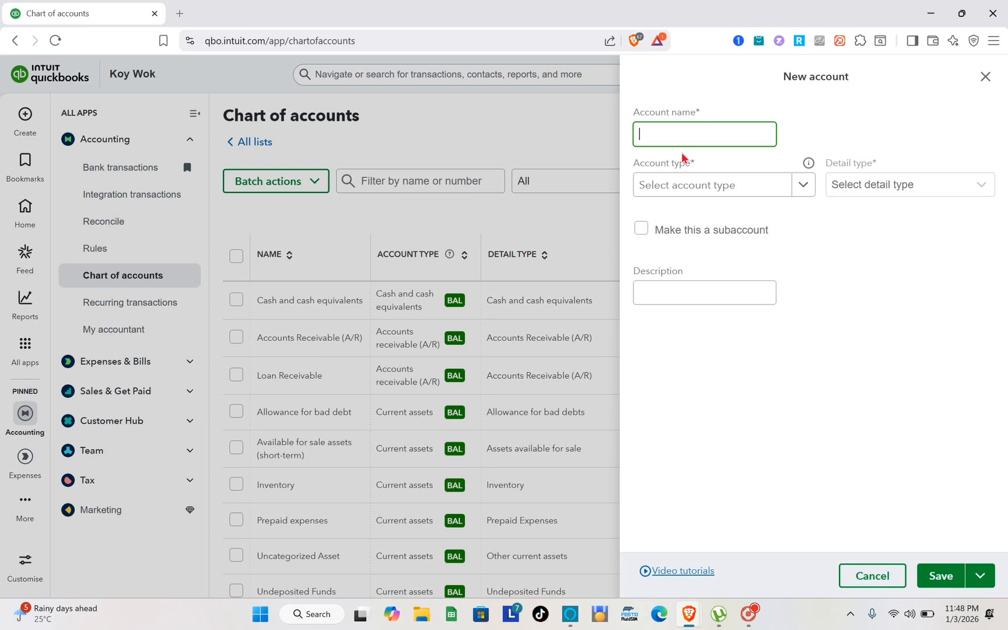
pyautogui.press('capslock')
pyautogui.write('Interest')
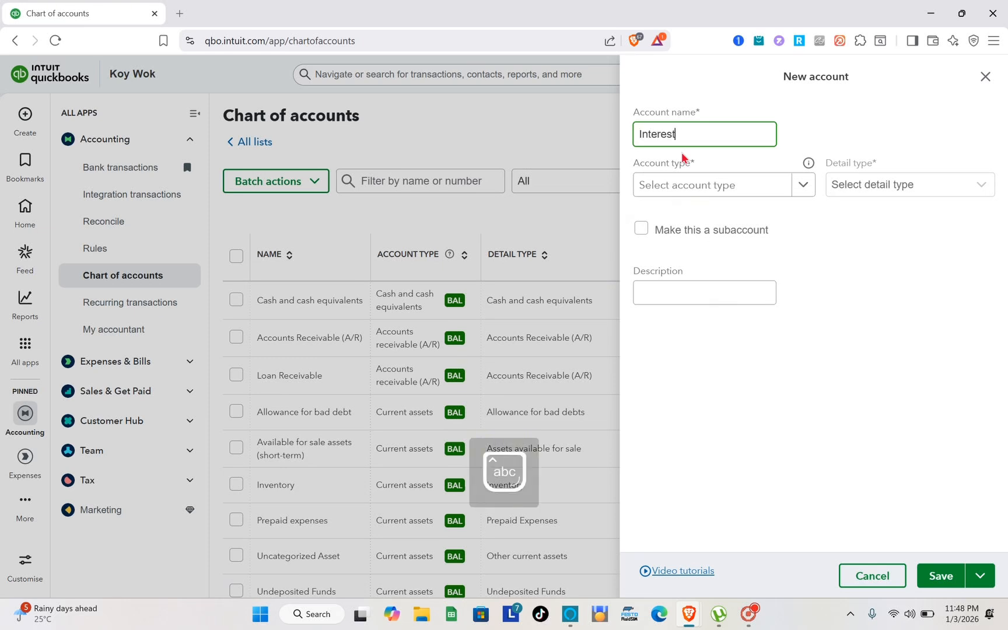
pyautogui.press('capslock')
pyautogui.write('I')
pyautogui.press('capslock')
pyautogui.write('ncome')
# Step: Set the Interest Income account's type to Income and try to save it
pyautogui.click(729, 186)
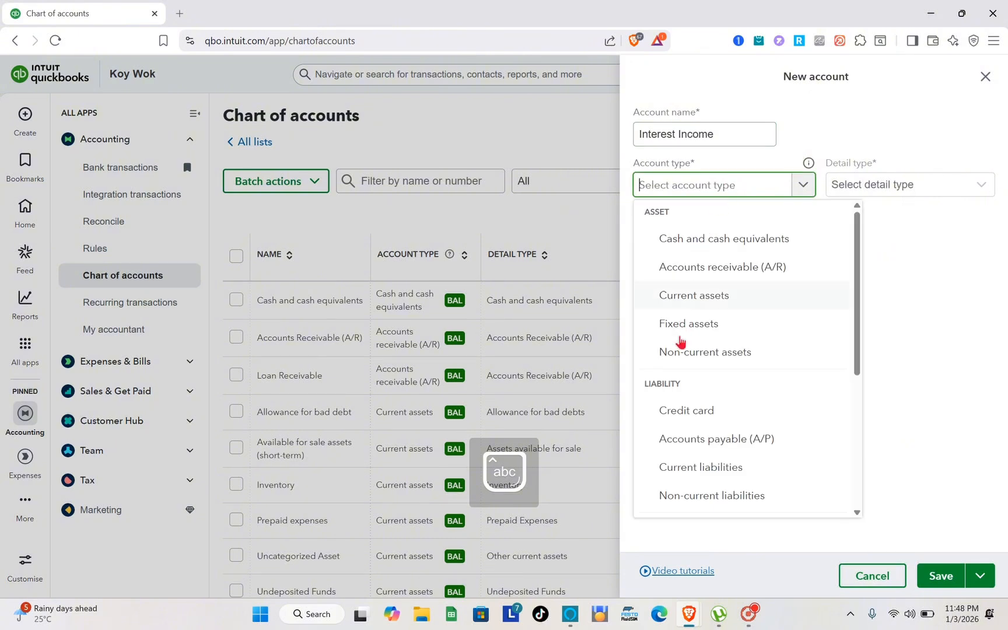
pyautogui.scroll(-3, 696, 449)
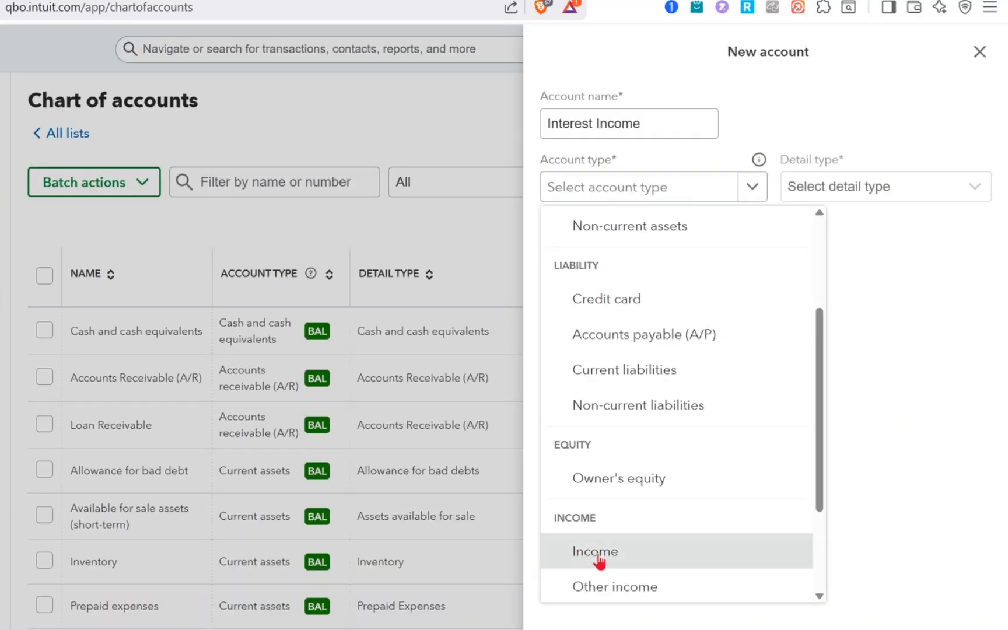
pyautogui.click(595, 553)
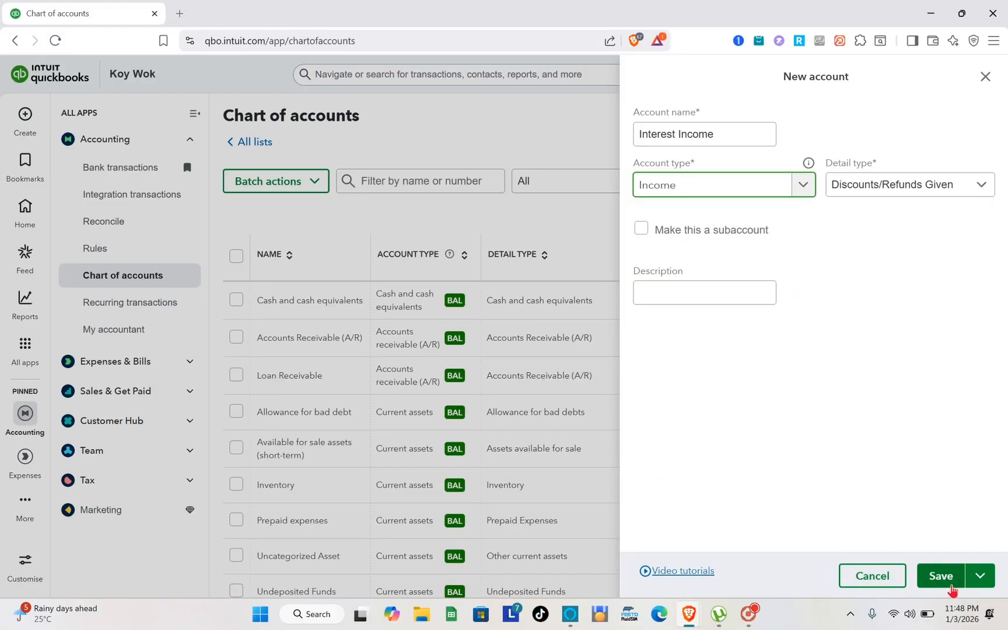
pyautogui.click(947, 586)
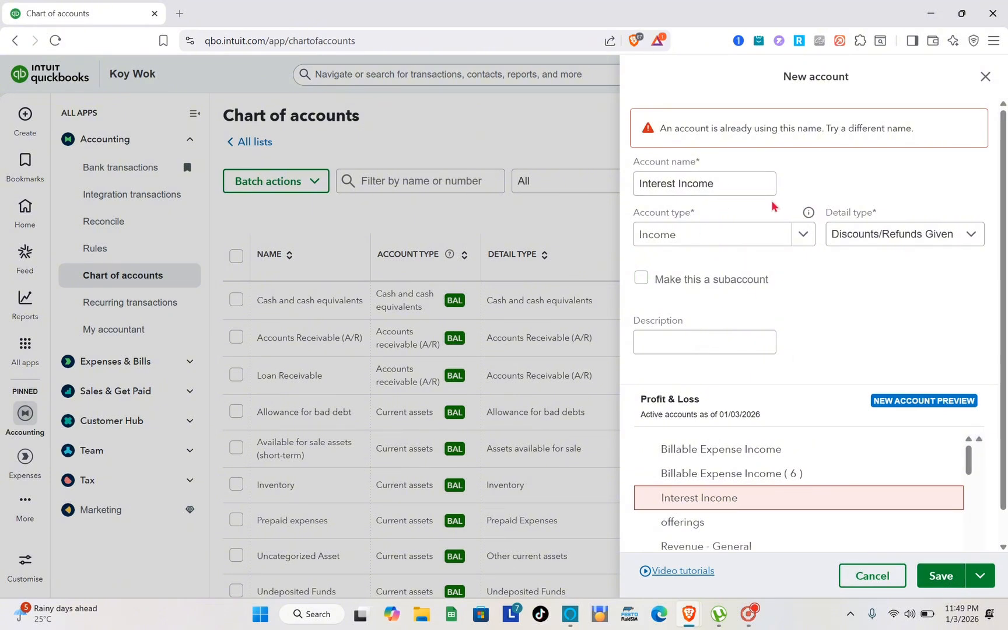
# Step: Change the new income account's name to Interest Income 2 and save the account
pyautogui.scroll(-1, 765, 334)
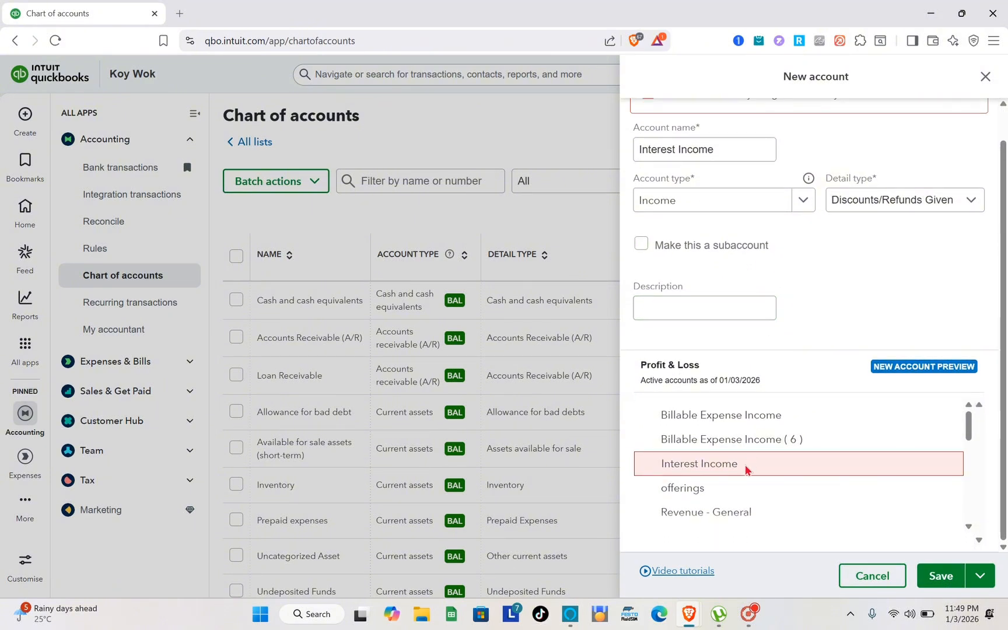
pyautogui.scroll(1, 716, 434)
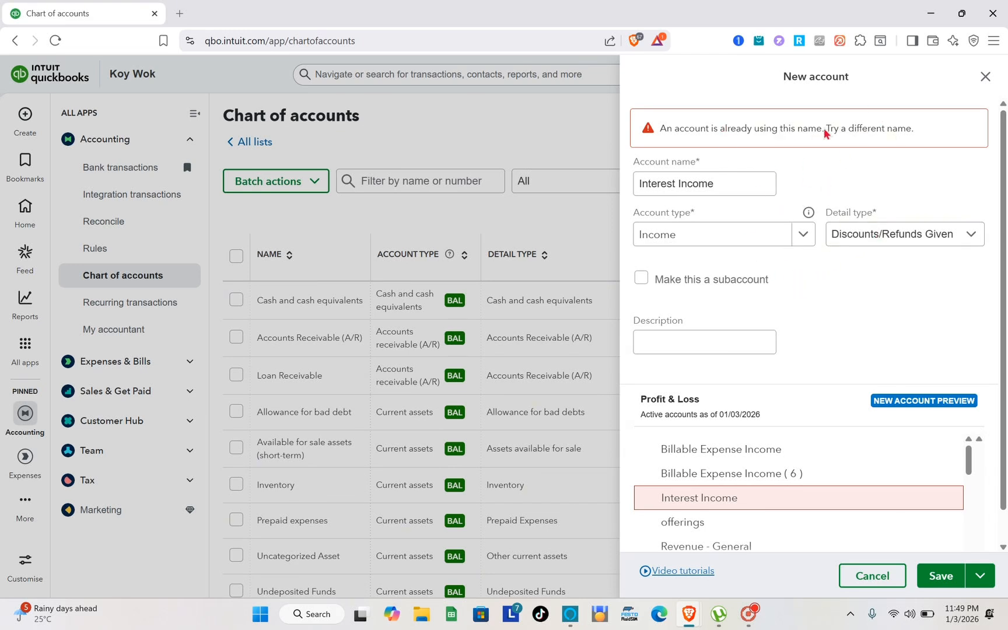
pyautogui.click(729, 183)
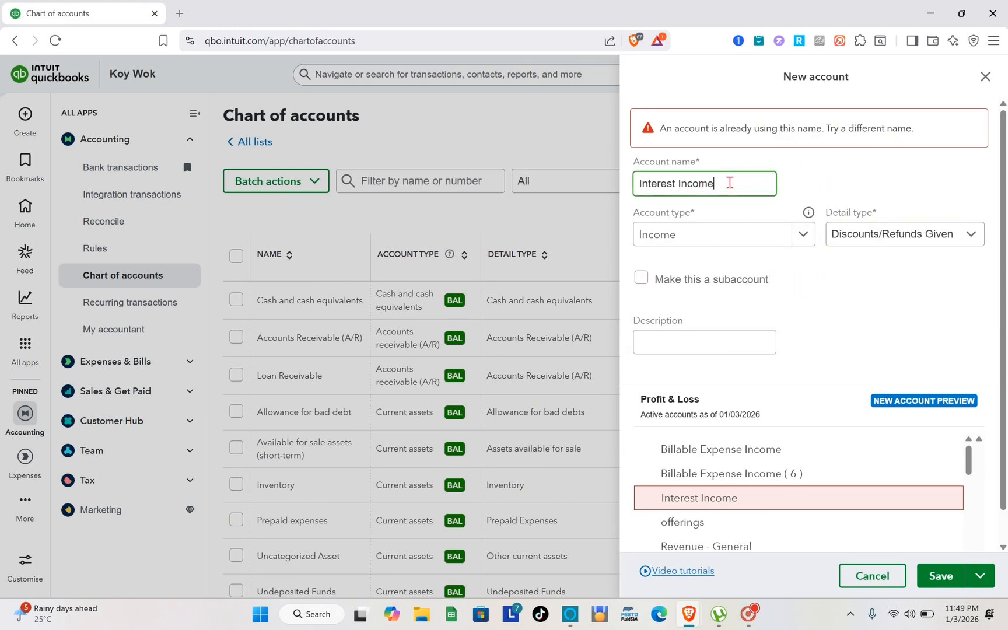
pyautogui.write('2')
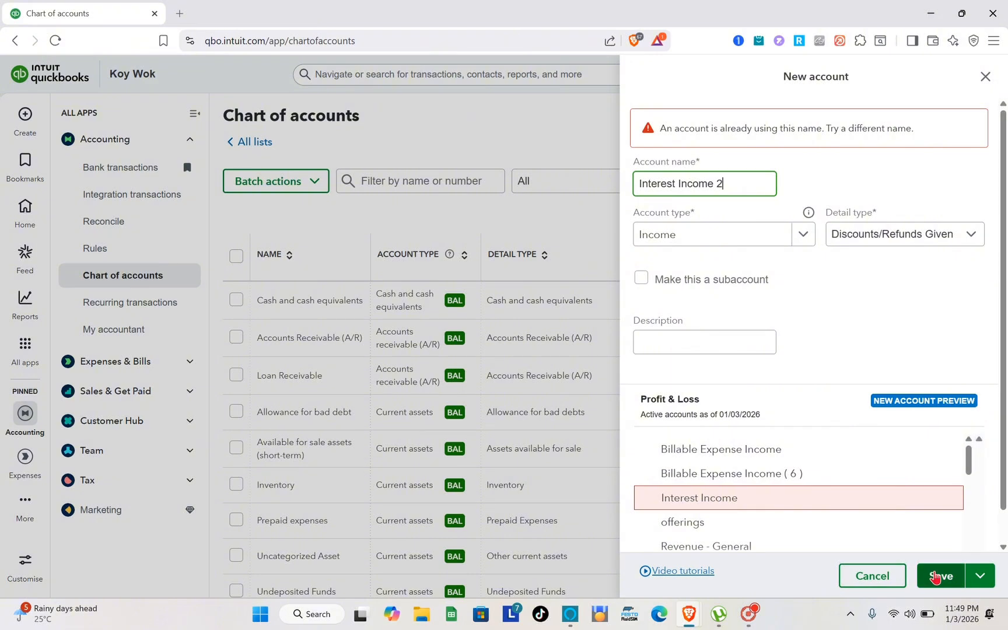
pyautogui.click(936, 577)
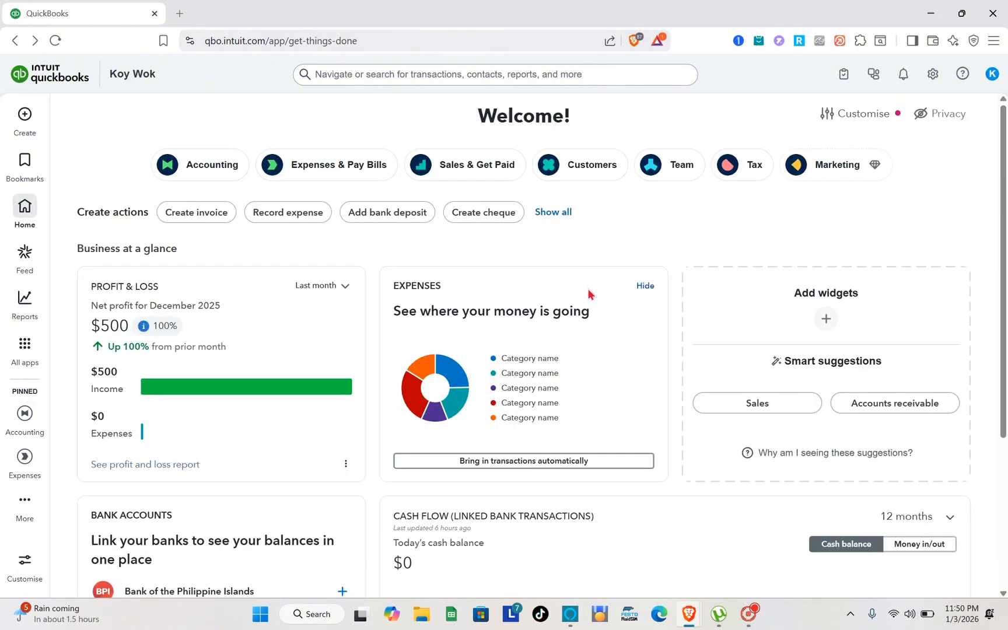
# Step: Open the customer list and examine the fields of a blank new customer form, closing it without saving
pyautogui.click(24, 344)
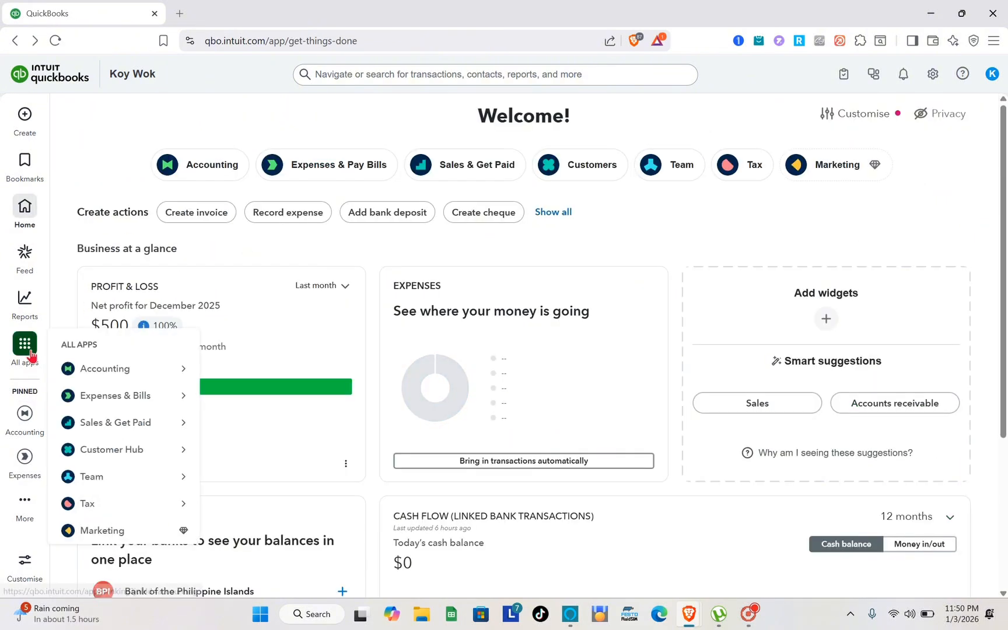
pyautogui.click(23, 432)
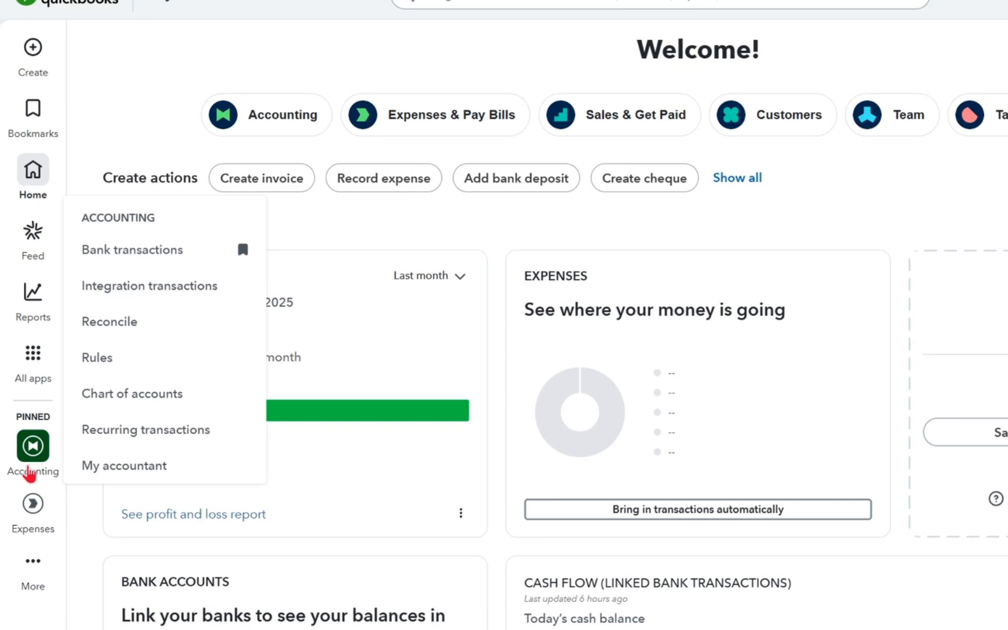
pyautogui.click(33, 522)
pyautogui.click(33, 353)
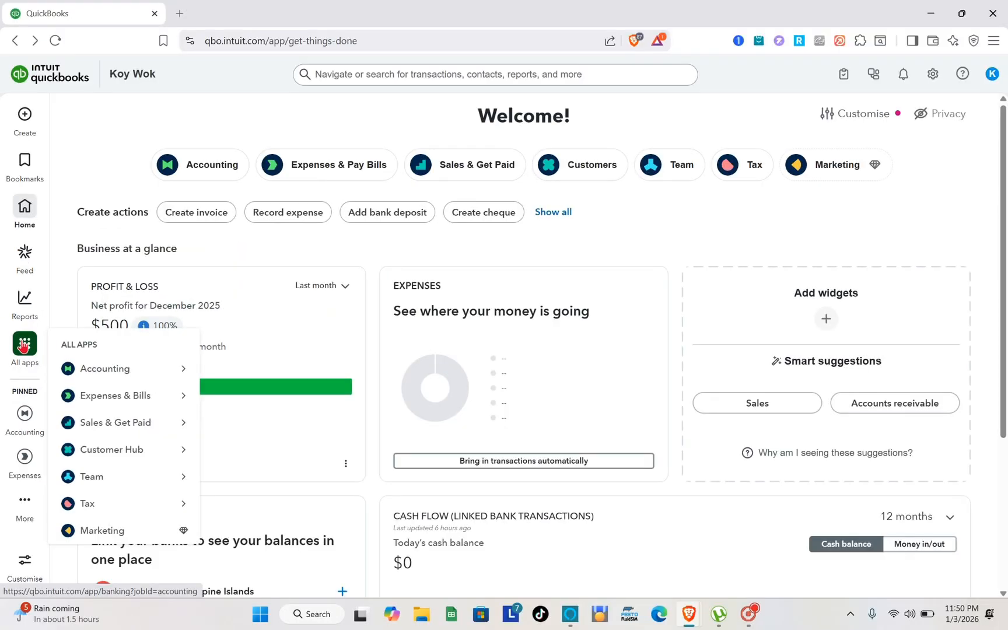
pyautogui.moveTo(140, 461)
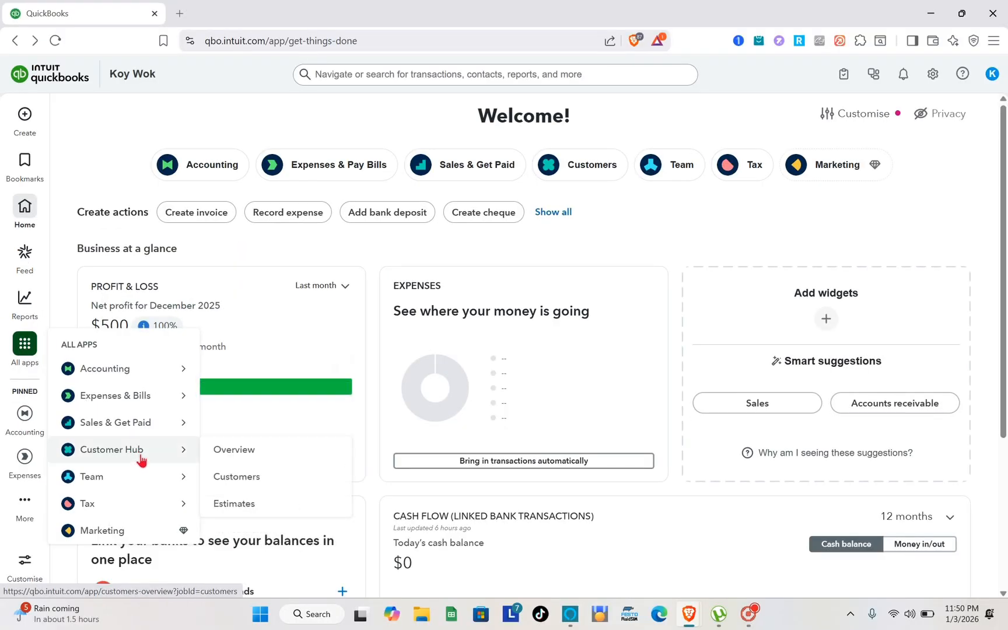
pyautogui.click(247, 478)
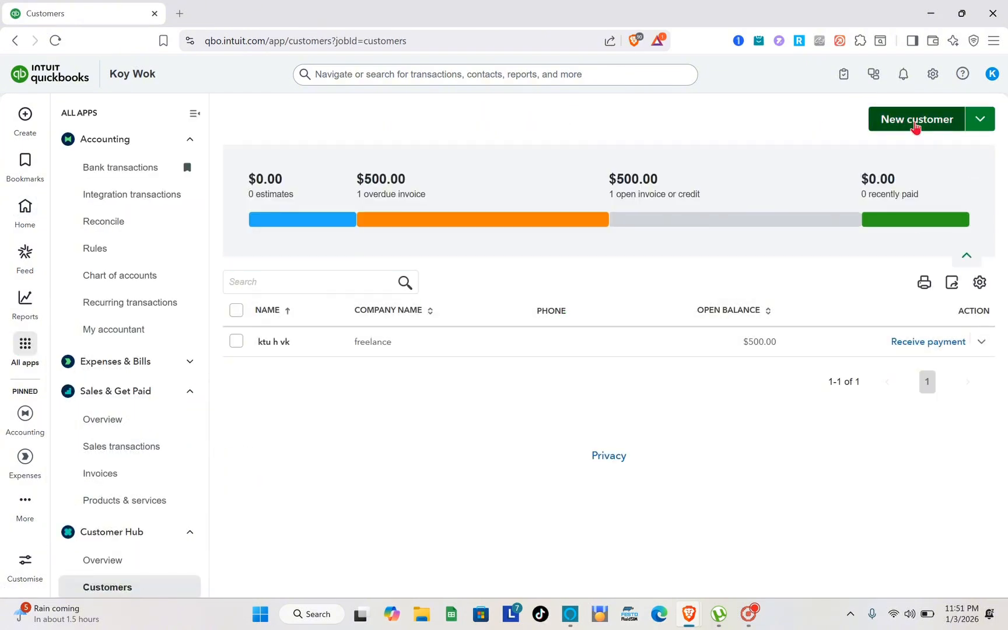
pyautogui.click(916, 124)
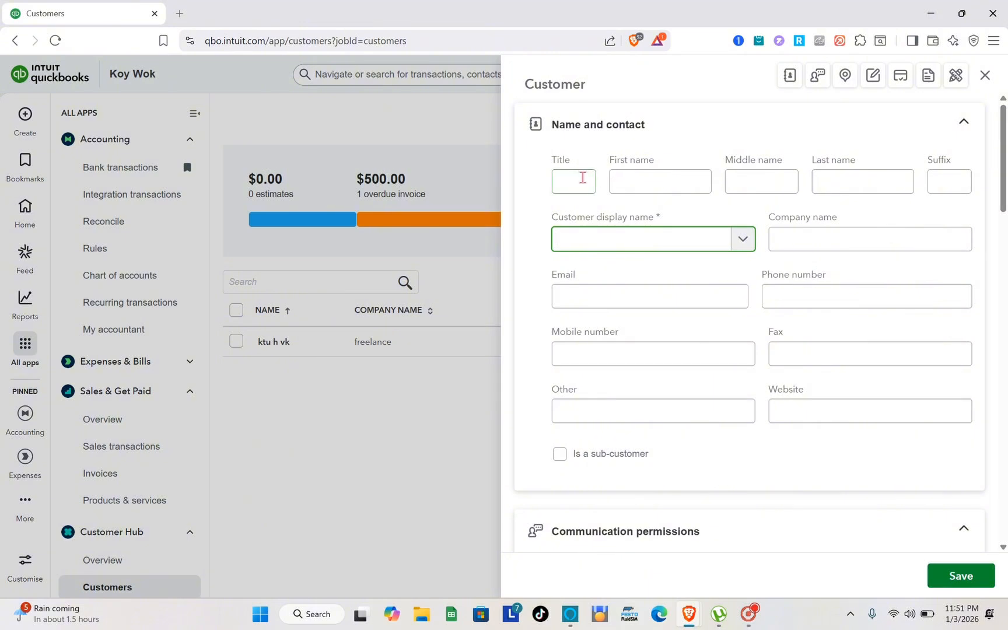
pyautogui.press('Escape')
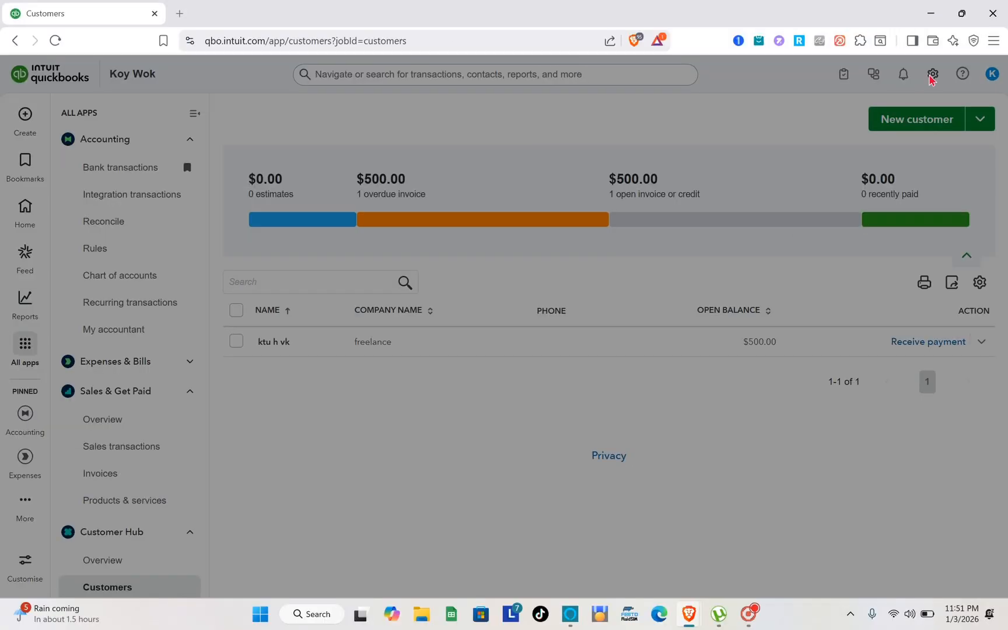
# Step: Start a new service item in the products and services list and name it loan principal
pyautogui.click(899, 85)
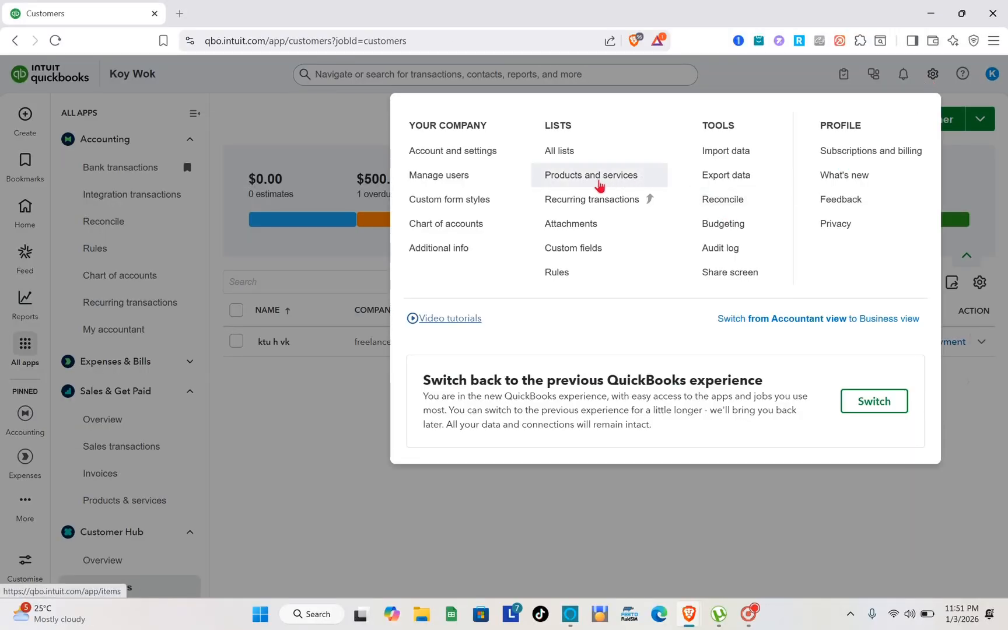
pyautogui.click(600, 186)
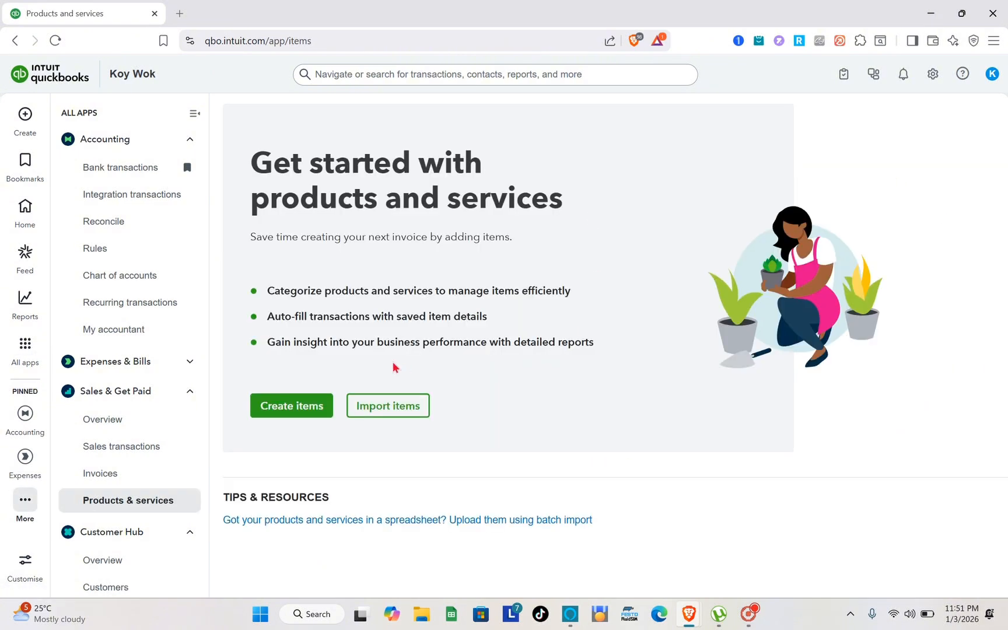
pyautogui.click(309, 415)
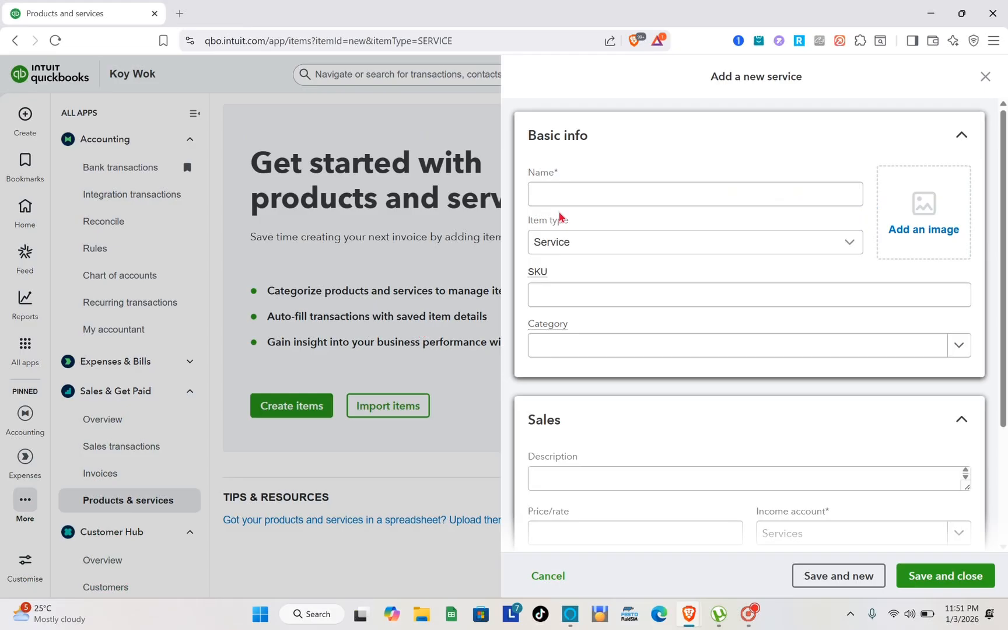
pyautogui.click(552, 201)
pyautogui.write('loan p')
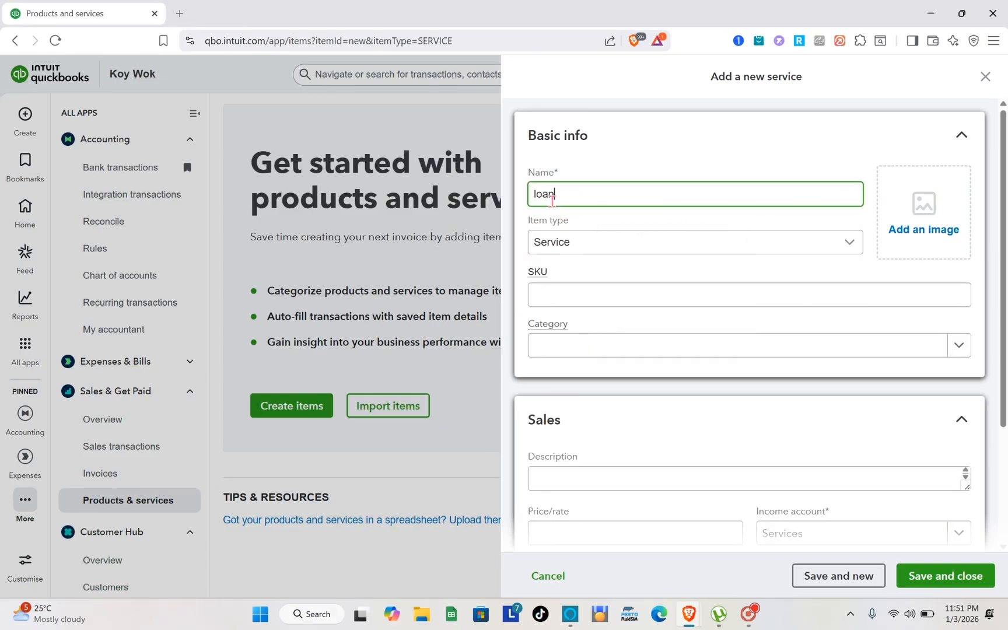
pyautogui.write('rincipal')
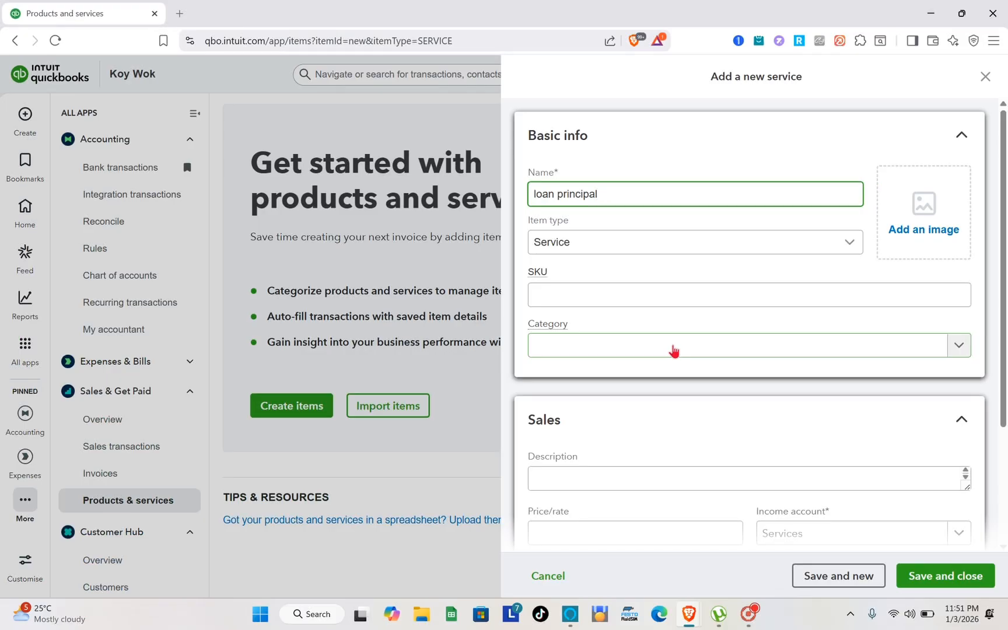
# Step: Examine the sales and purchasing fields of the new service form and discard the item without saving
pyautogui.scroll(-3, 585, 387)
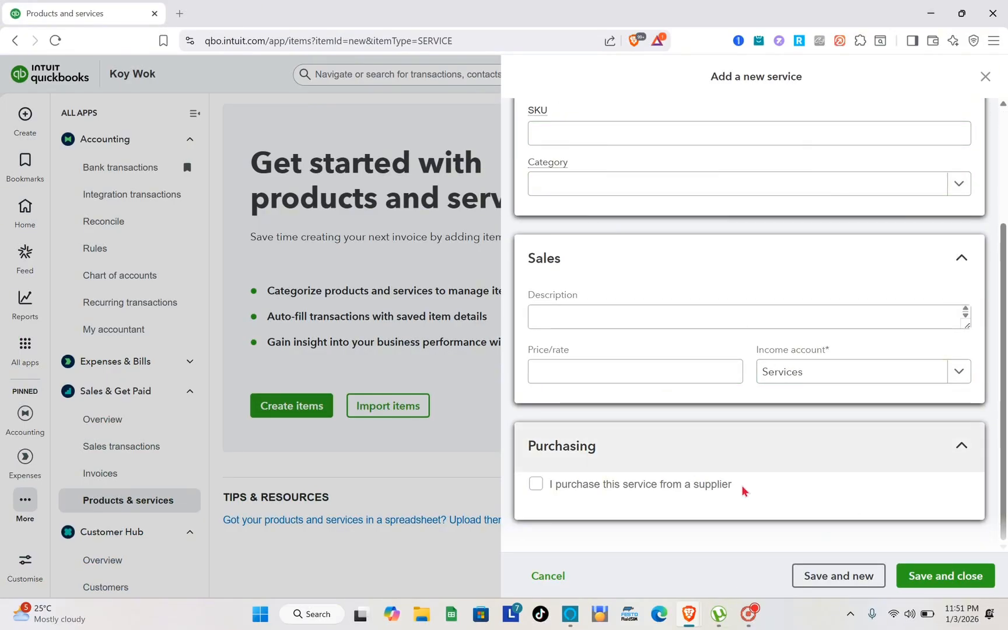
pyautogui.scroll(3, 736, 301)
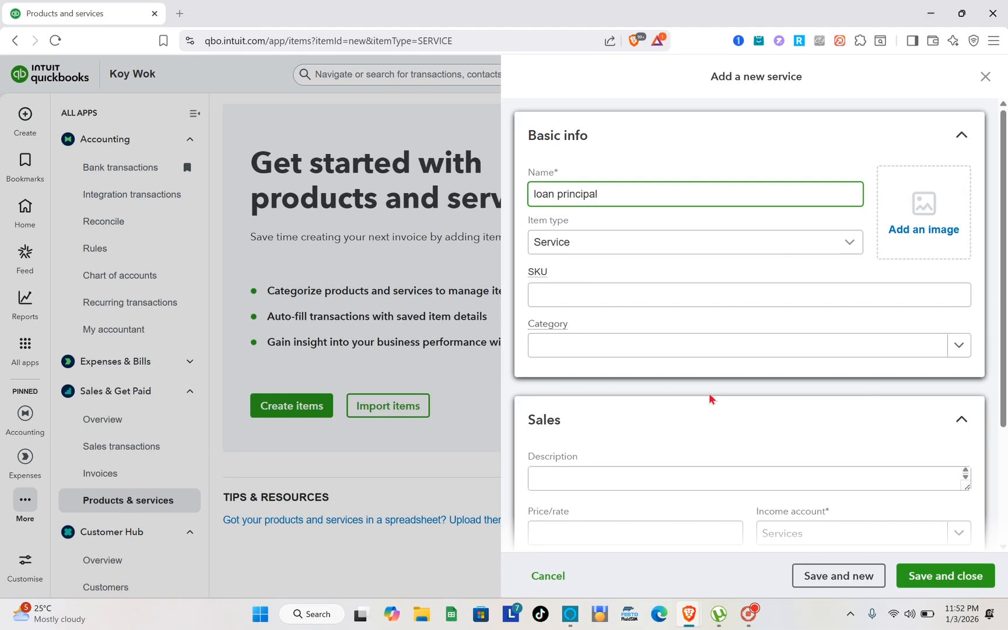
pyautogui.click(985, 77)
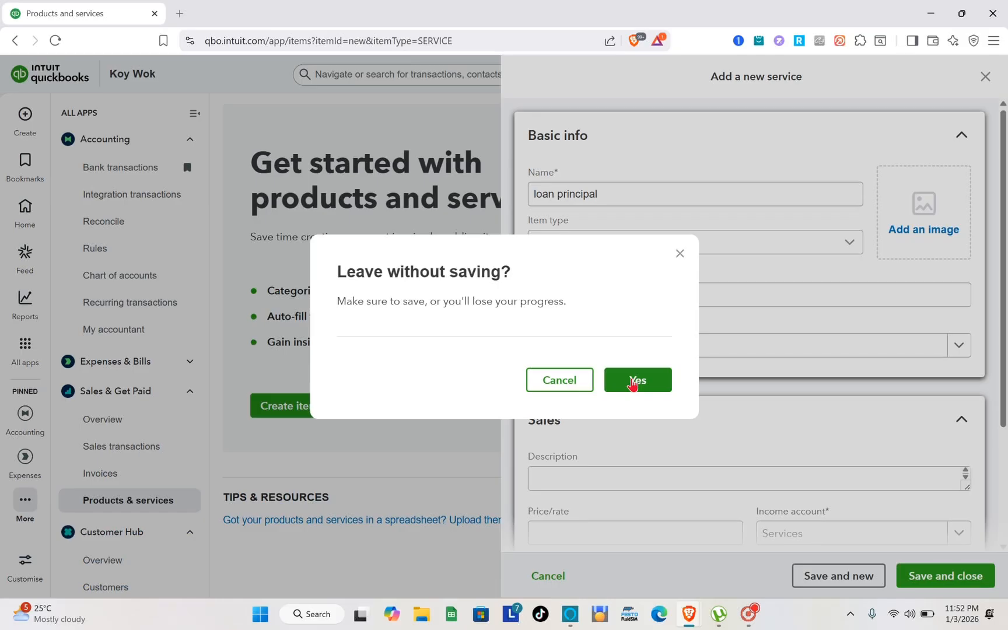
pyautogui.click(632, 382)
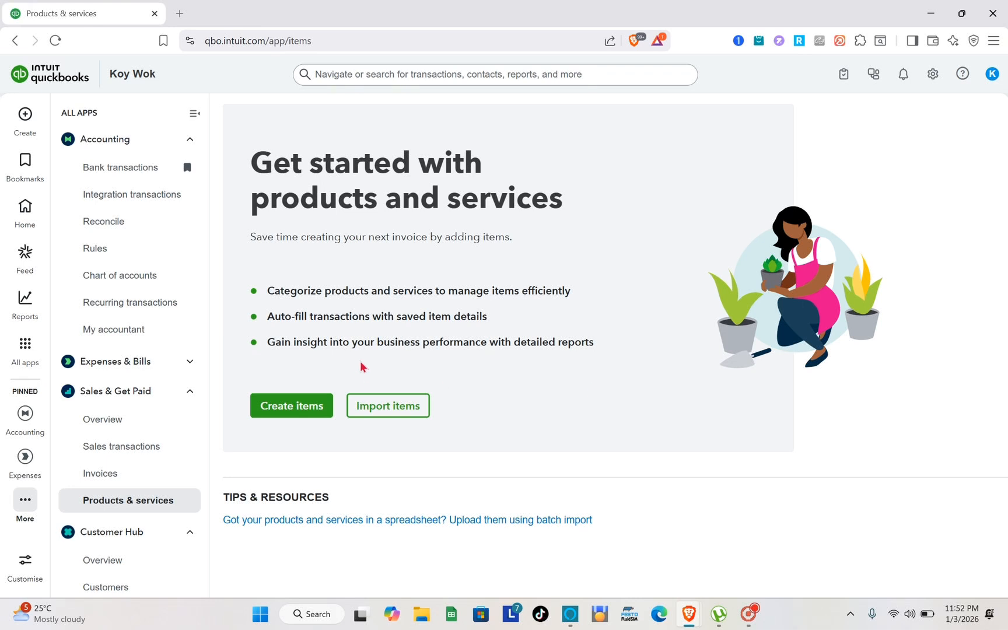
# Step: Start a new invoice for the existing customer and leave it without saving
pyautogui.click(31, 120)
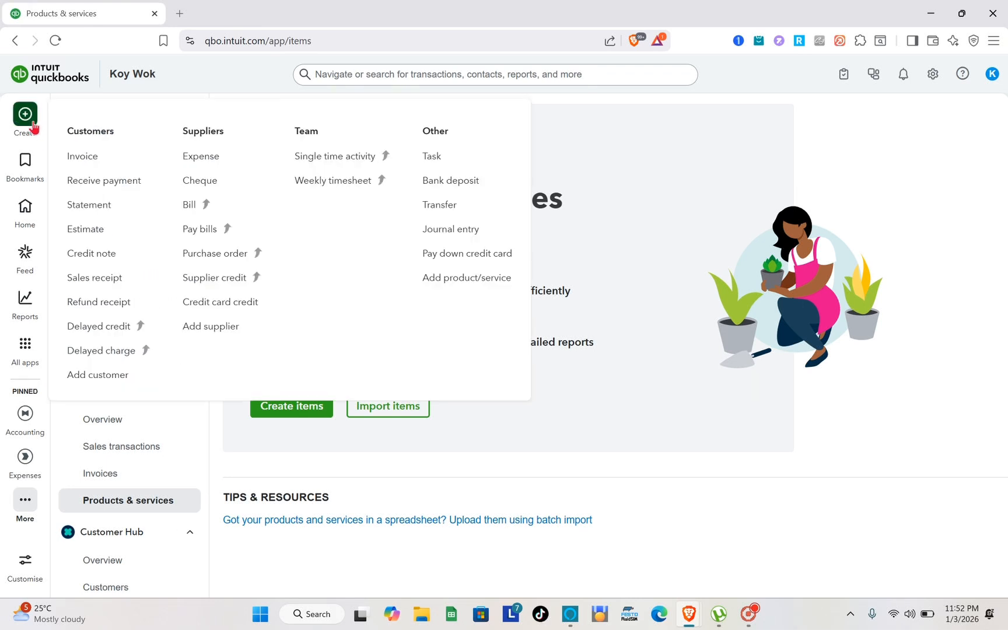
pyautogui.click(95, 168)
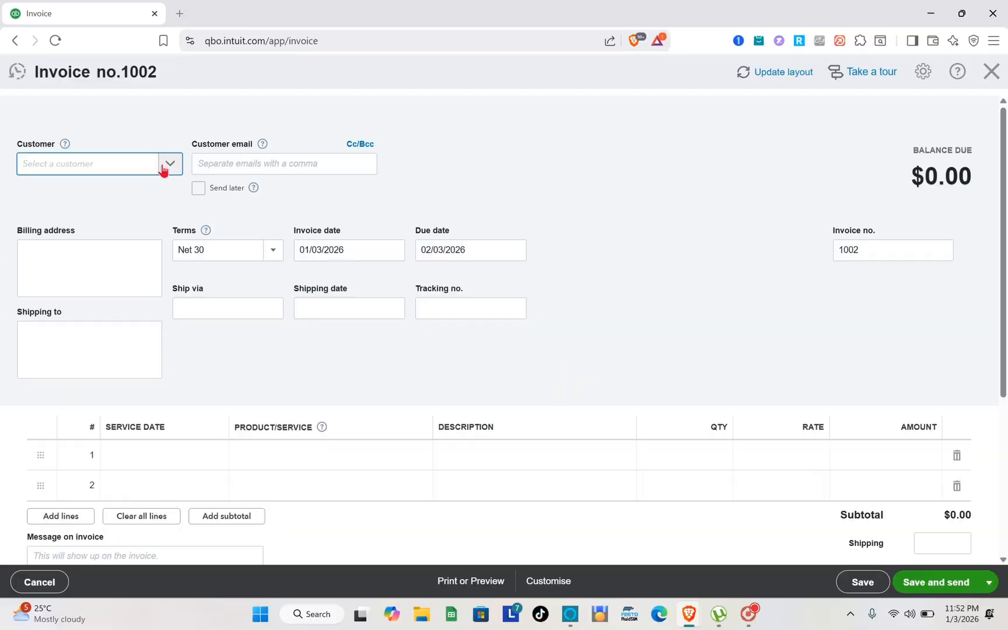
pyautogui.click(219, 88)
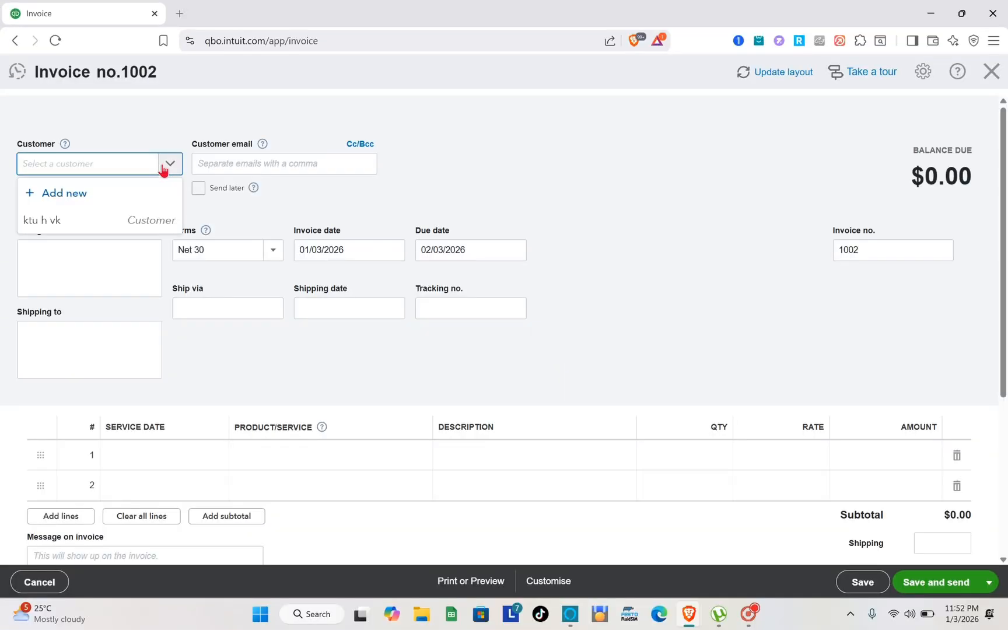
pyautogui.click(80, 223)
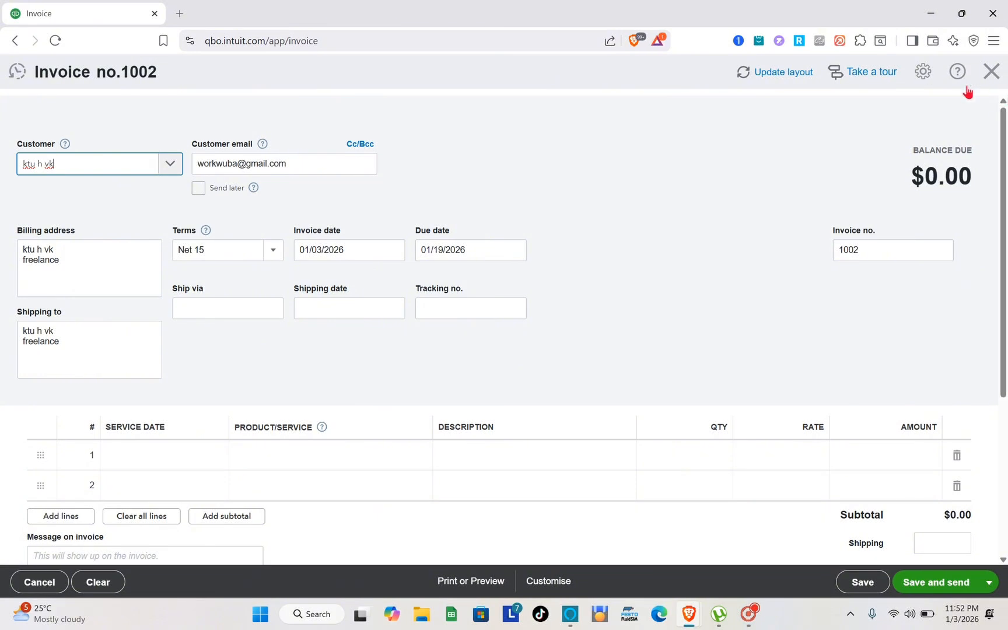
pyautogui.click(992, 71)
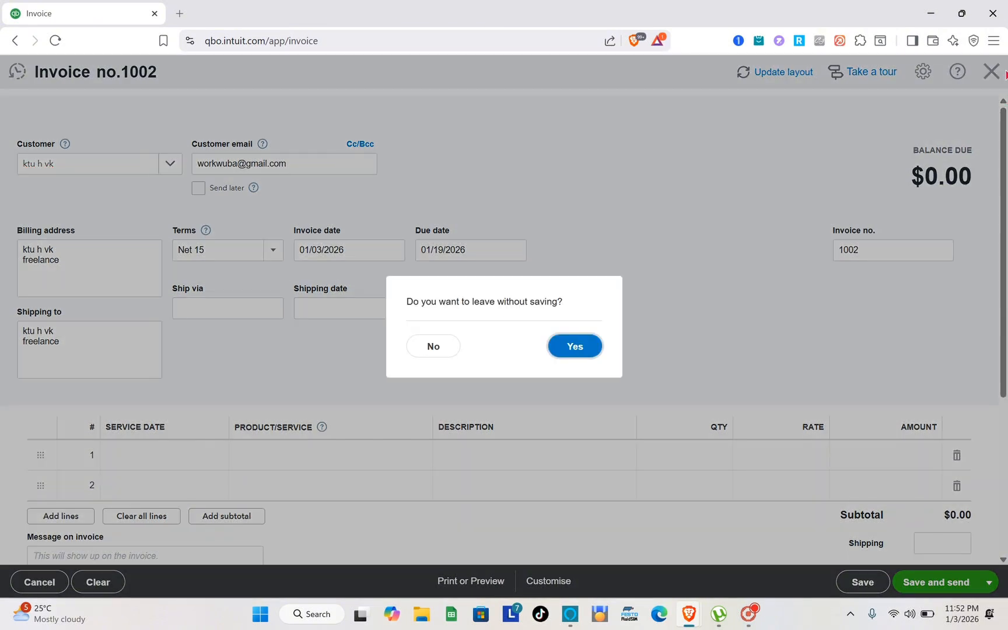
pyautogui.click(575, 346)
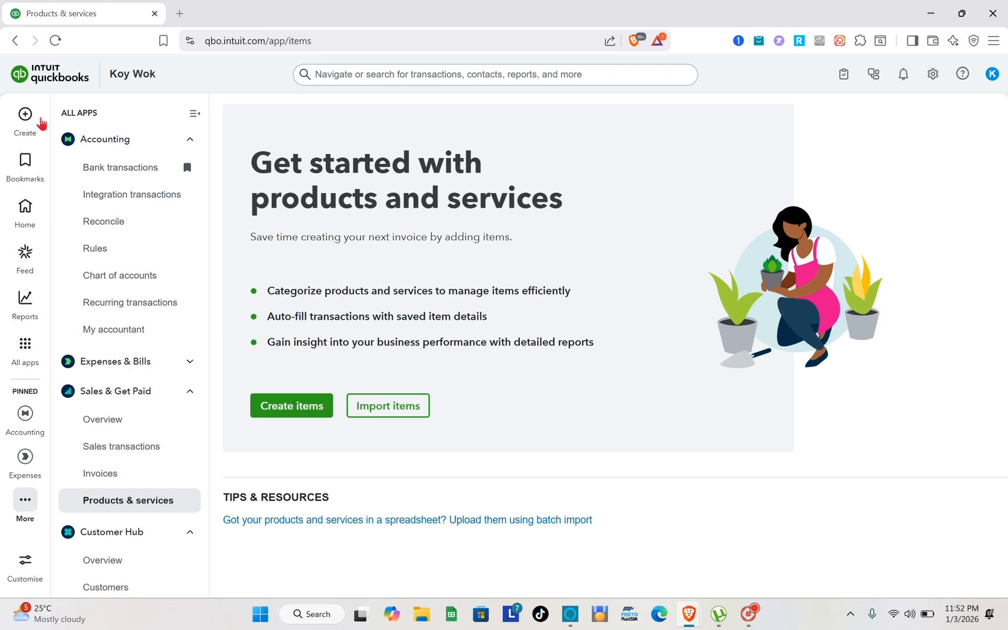
# Step: Start a new expense with the existing customer as payee and cancel the transaction without saving
pyautogui.click(27, 118)
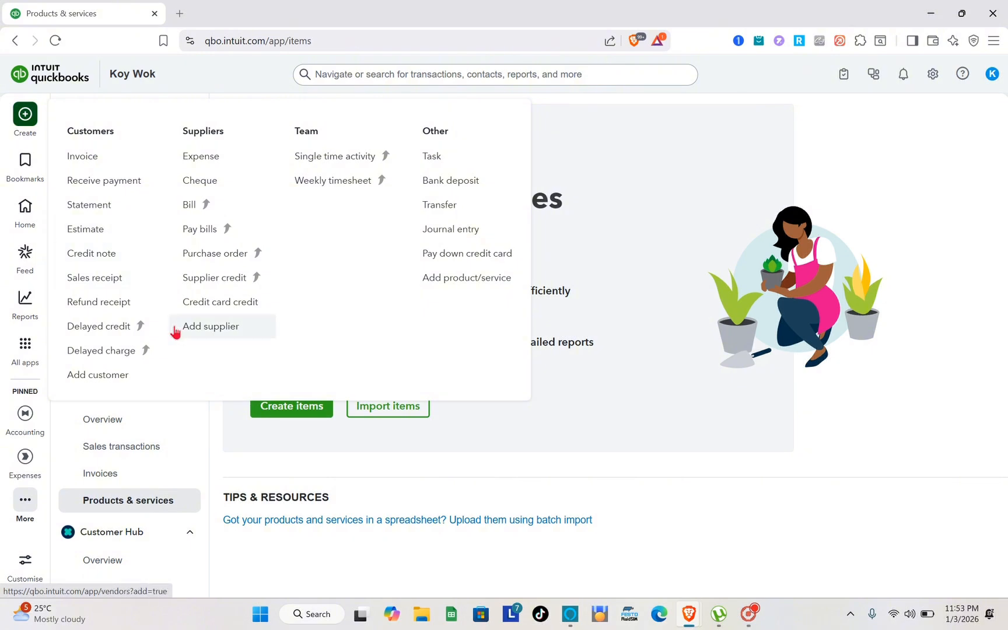
pyautogui.click(229, 159)
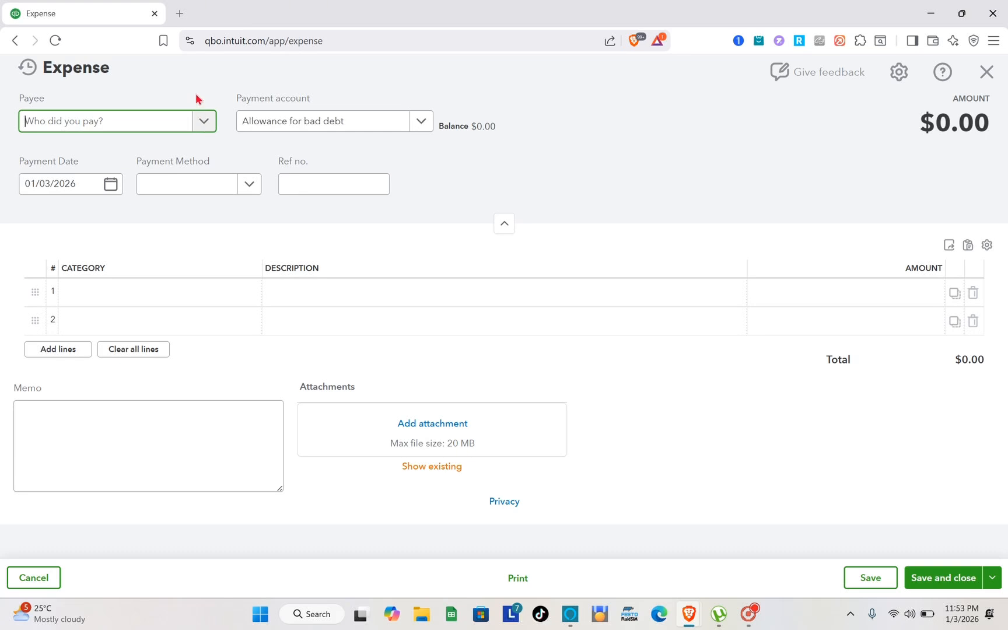
pyautogui.click(203, 121)
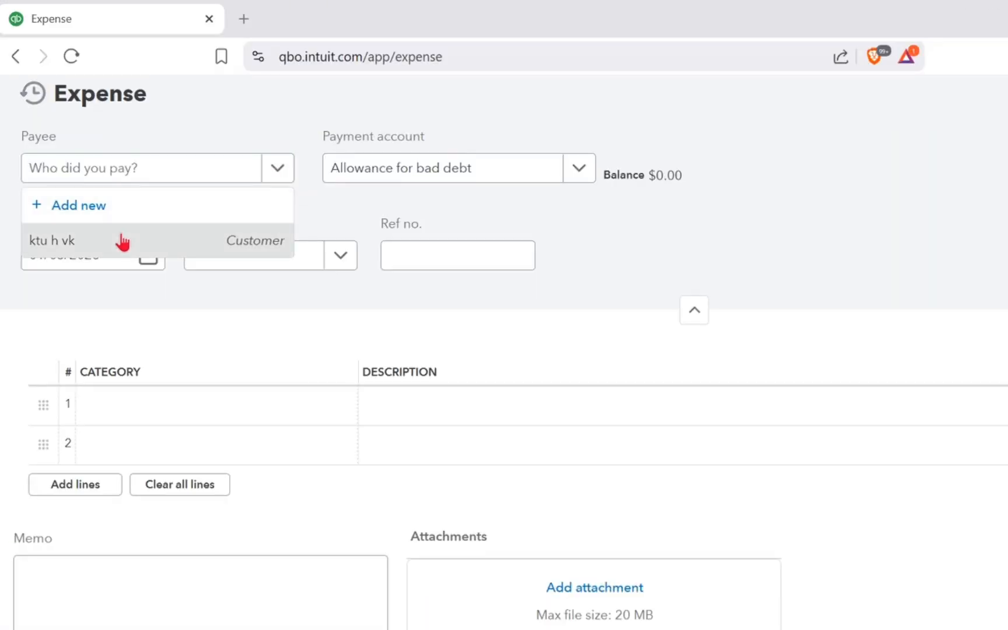
pyautogui.click(121, 236)
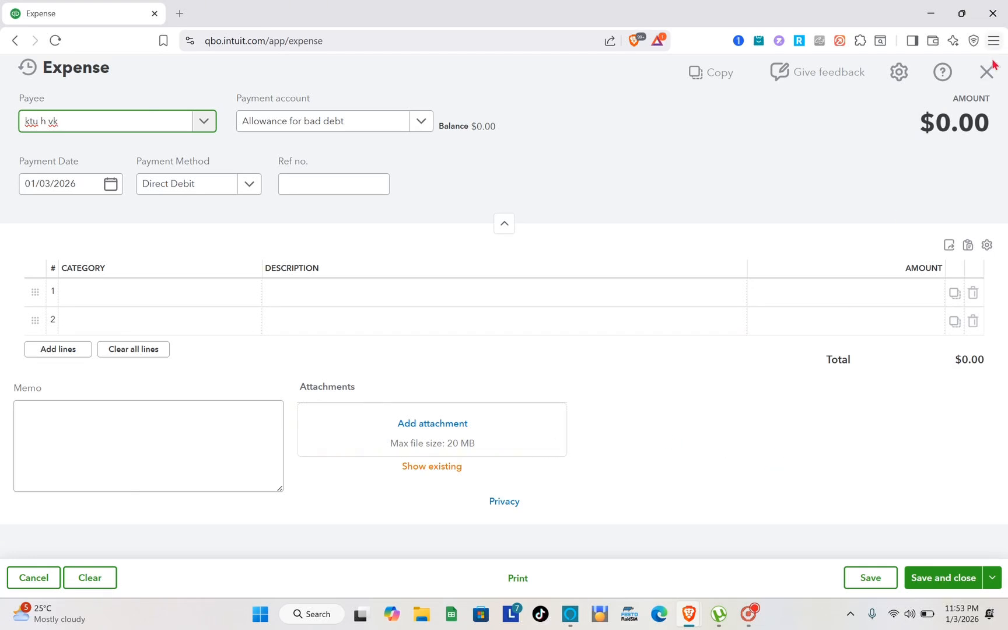
pyautogui.click(985, 76)
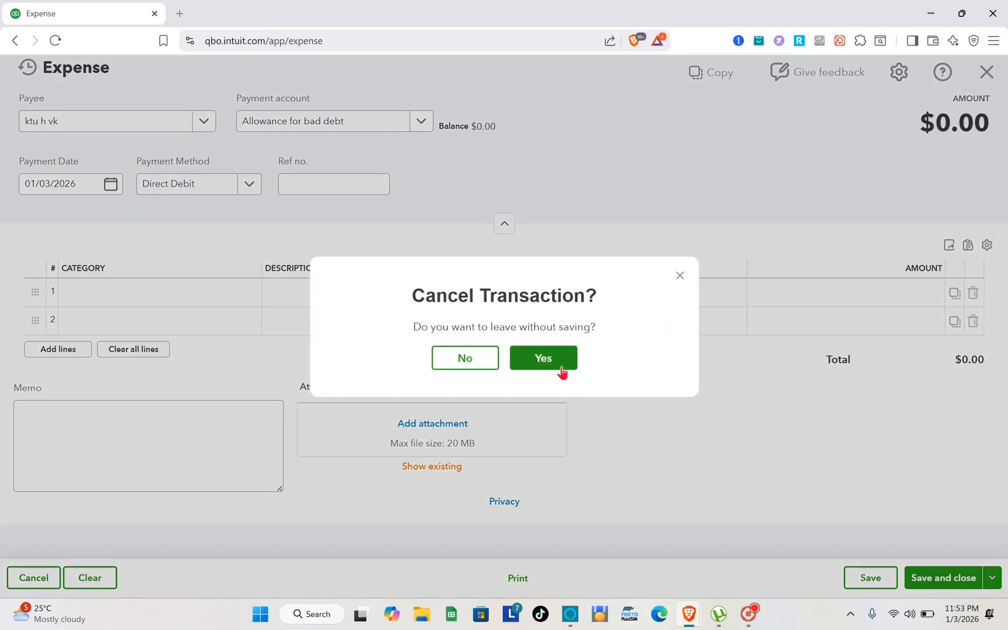
pyautogui.click(544, 359)
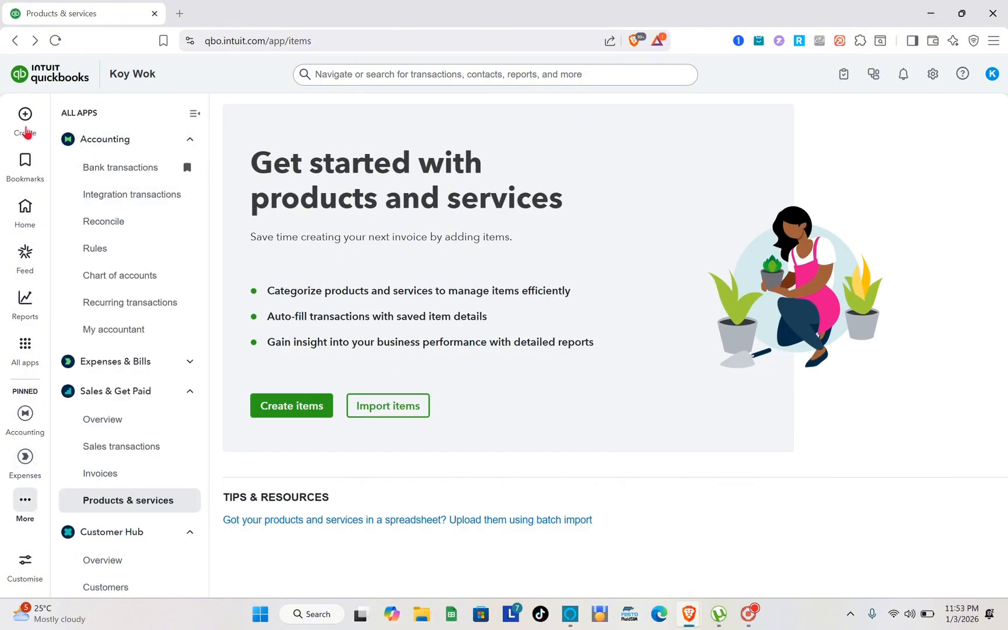
# Step: Start a received payment for the existing customer to view the outstanding invoices, and leave it without saving
pyautogui.click(25, 129)
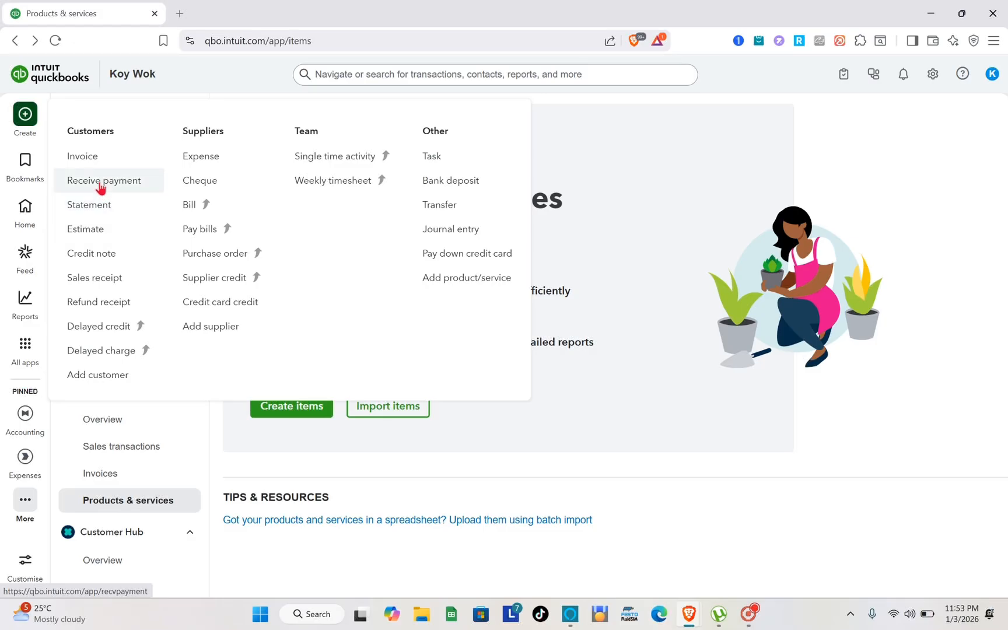
pyautogui.click(100, 182)
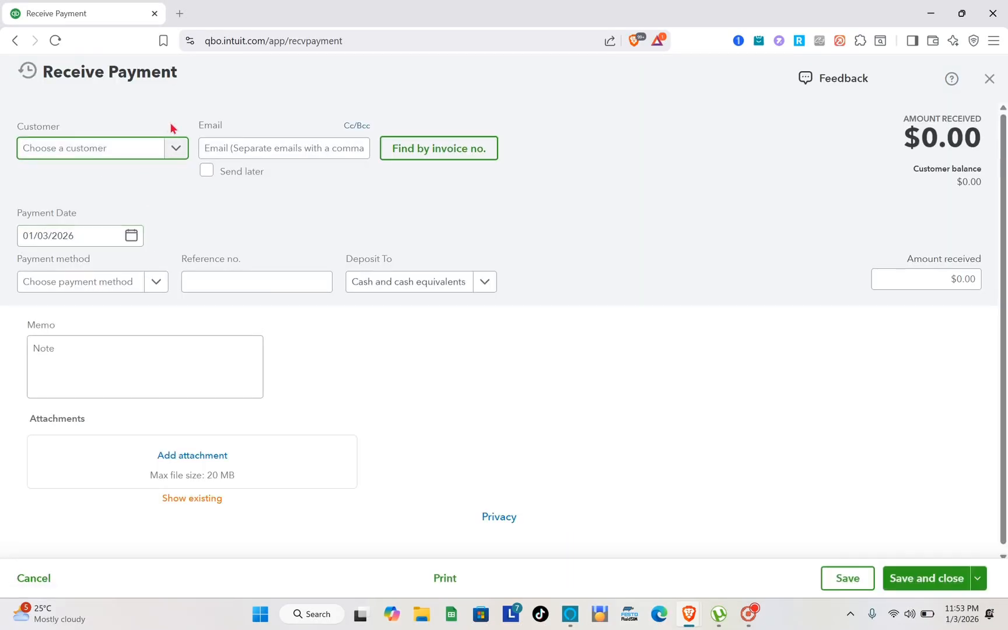
pyautogui.click(177, 151)
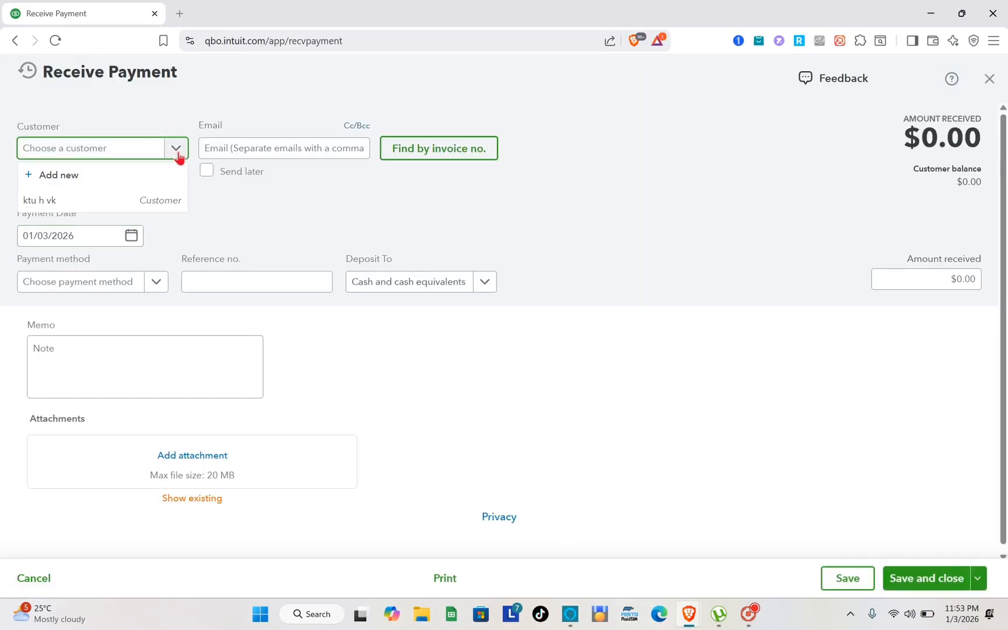
pyautogui.click(86, 201)
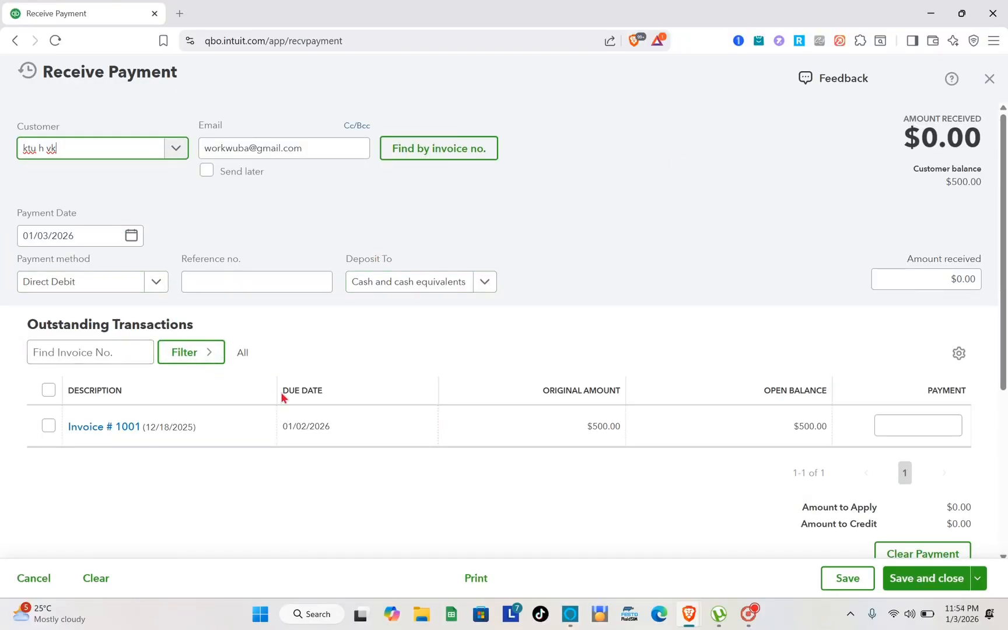
pyautogui.click(986, 88)
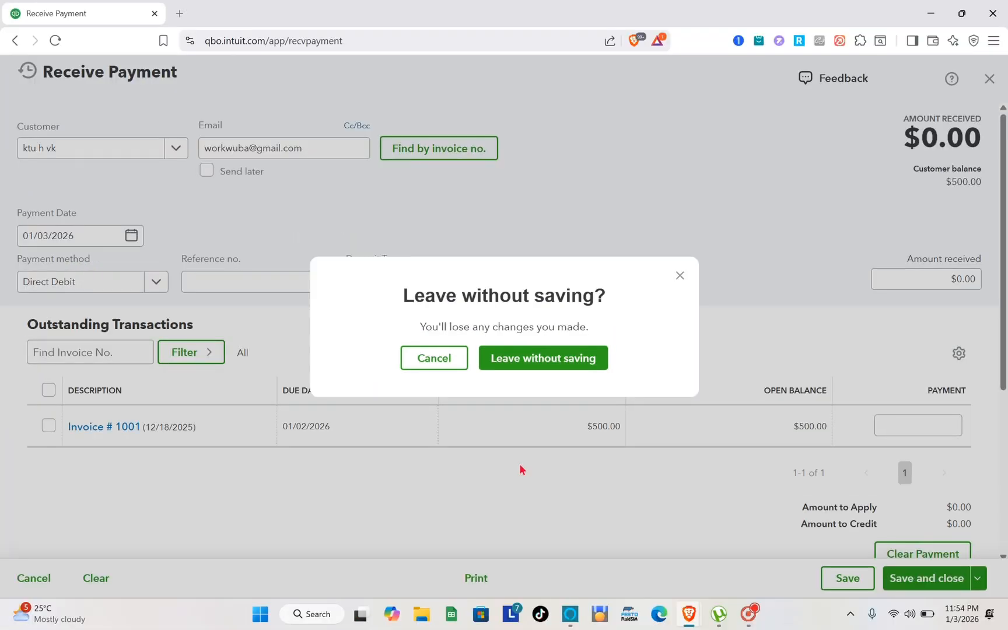
pyautogui.click(680, 276)
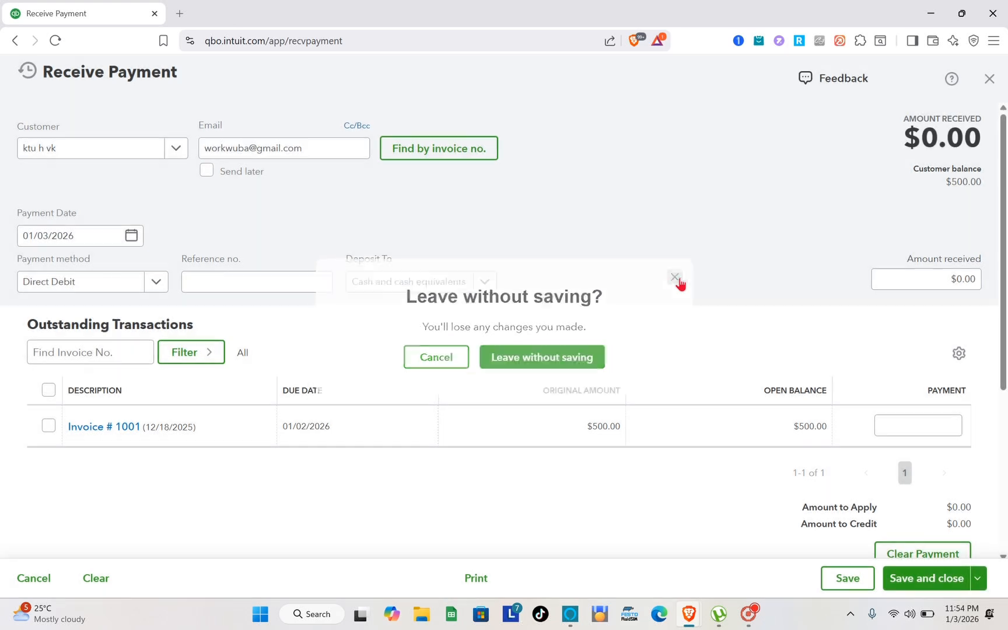
pyautogui.click(989, 78)
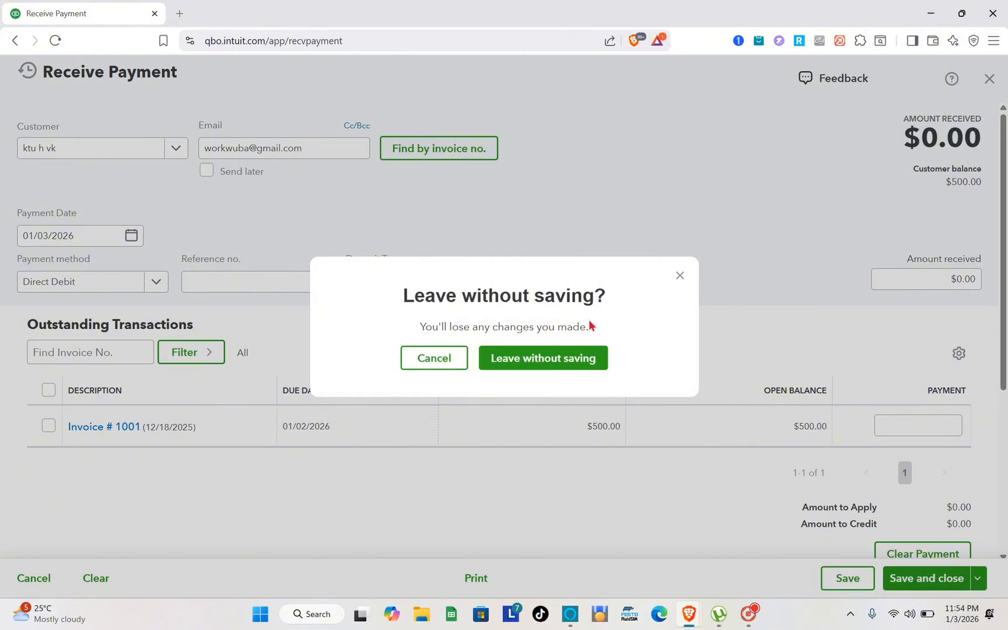
pyautogui.click(518, 368)
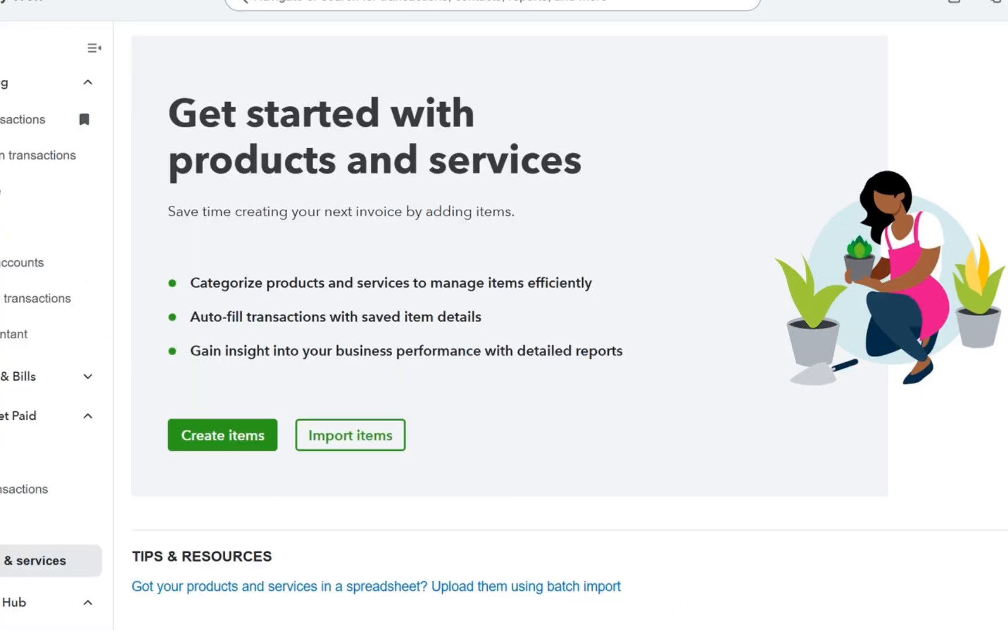
# Step: Open the list of recurring transactions
pyautogui.click(1007, 1)
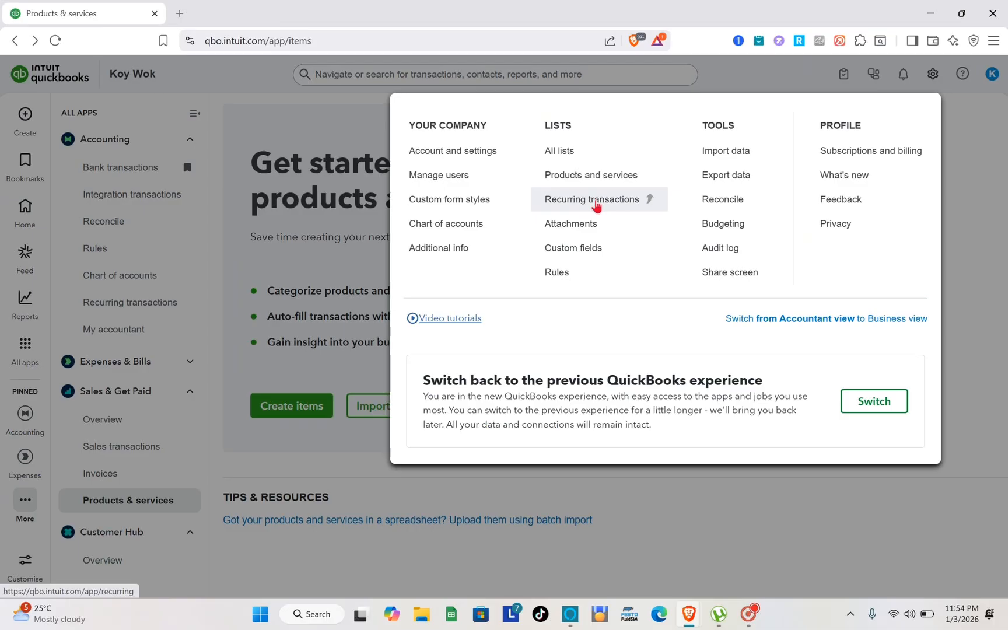
pyautogui.click(625, 165)
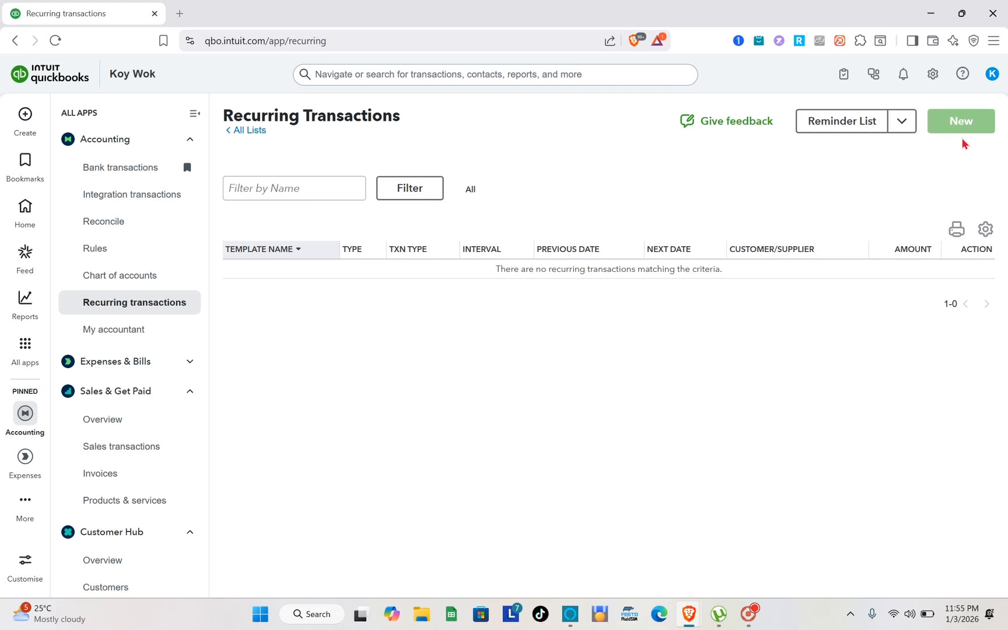
# Step: Open the existing customer's record from the customer list and review its transaction list
pyautogui.moveTo(30, 466)
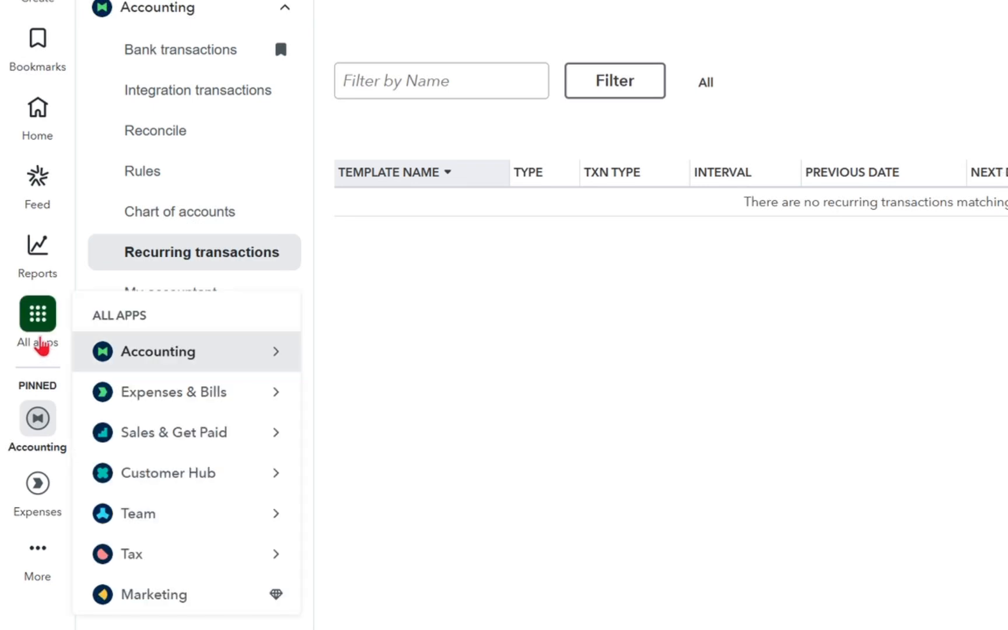
pyautogui.moveTo(33, 330)
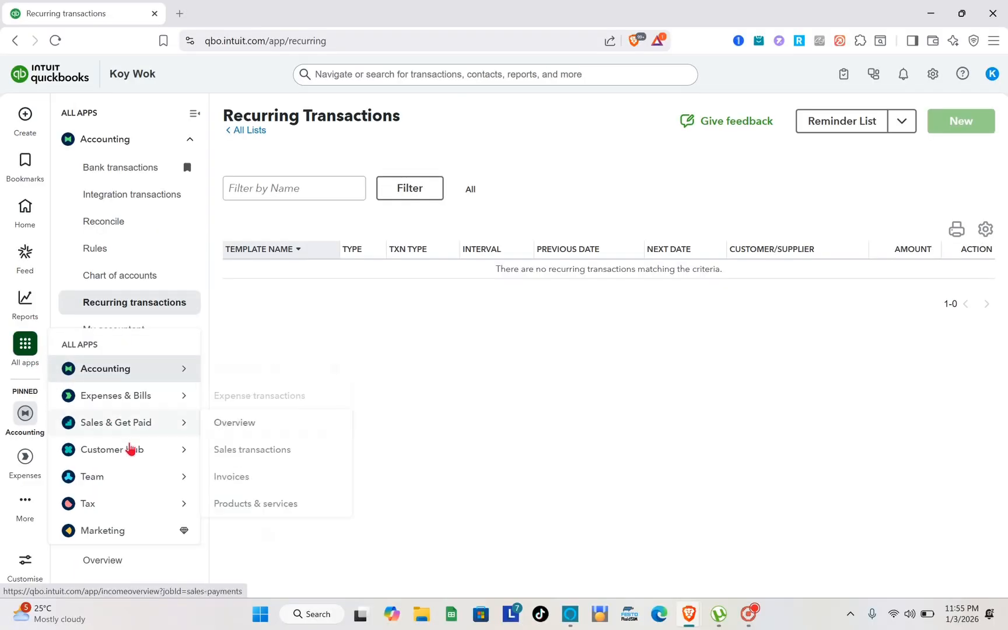
pyautogui.moveTo(151, 452)
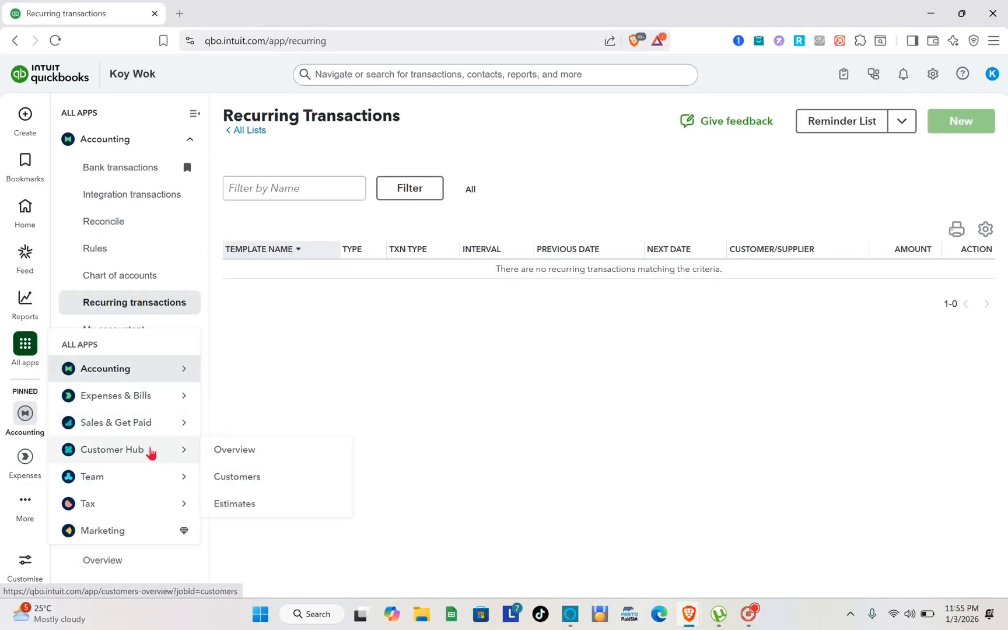
pyautogui.click(239, 478)
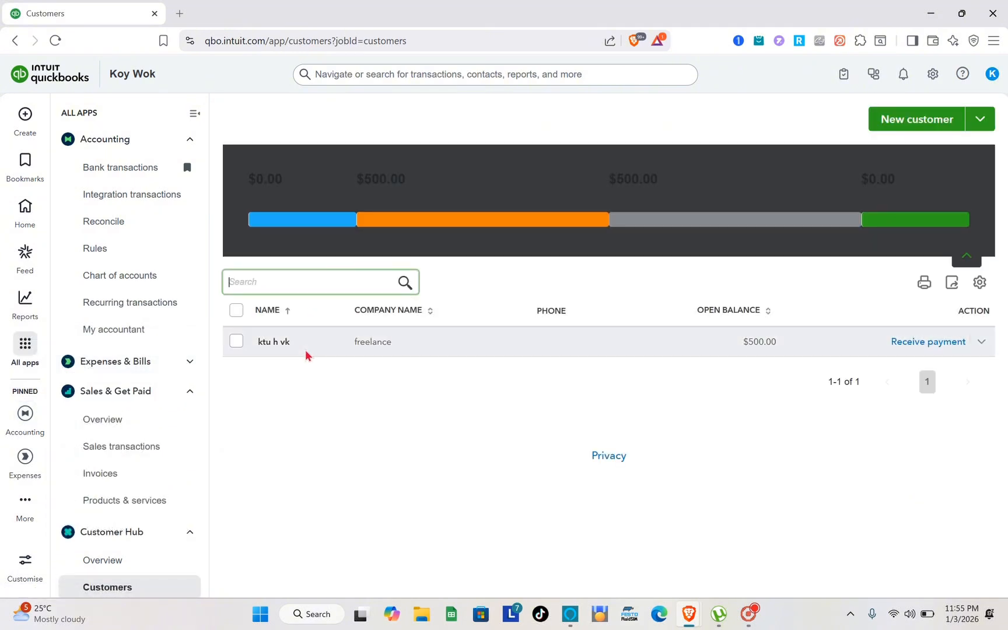
pyautogui.click(307, 353)
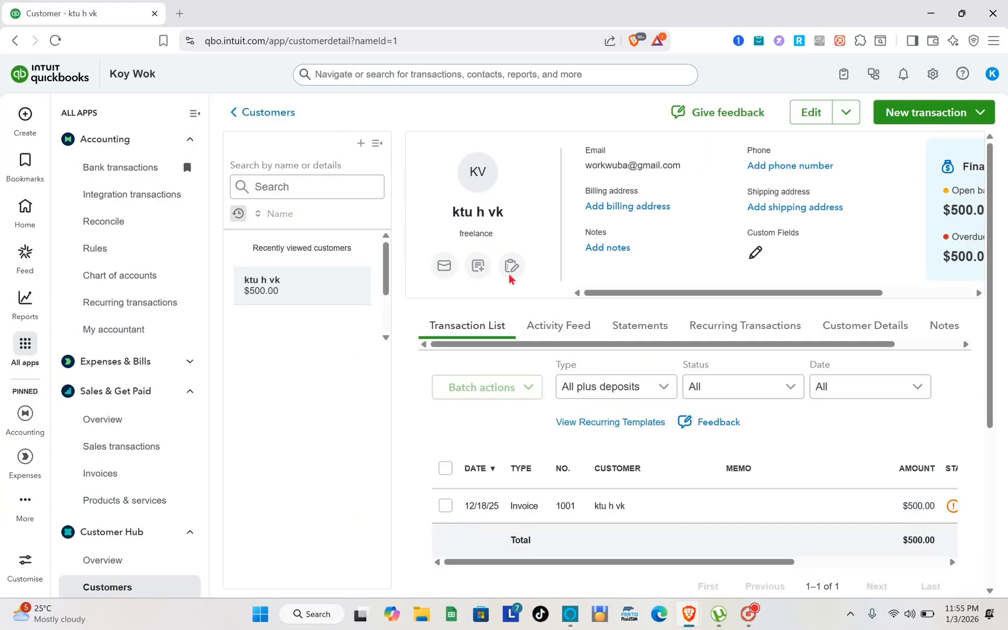
pyautogui.scroll(-4, 608, 394)
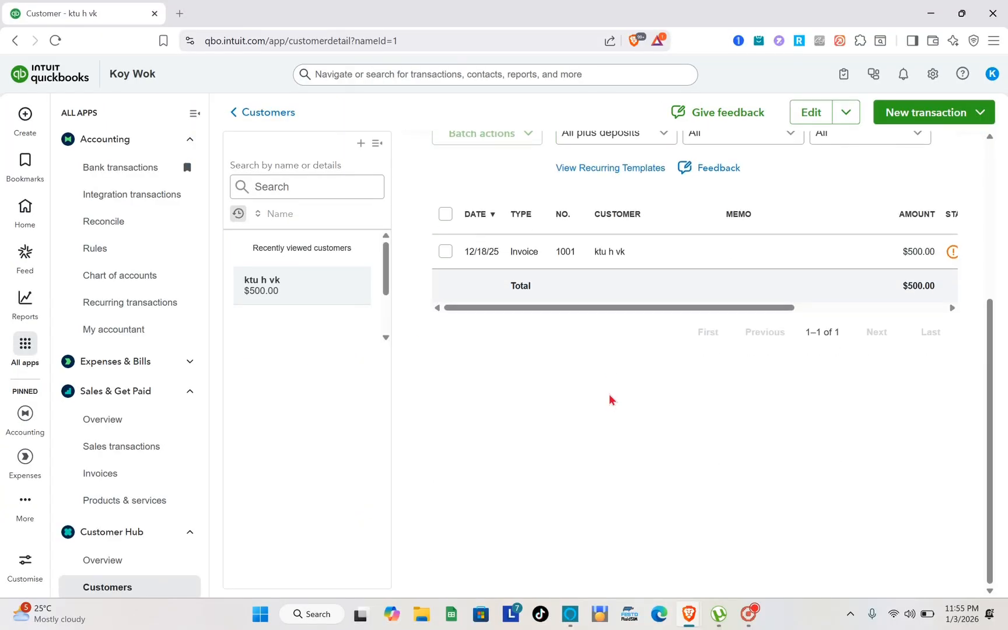